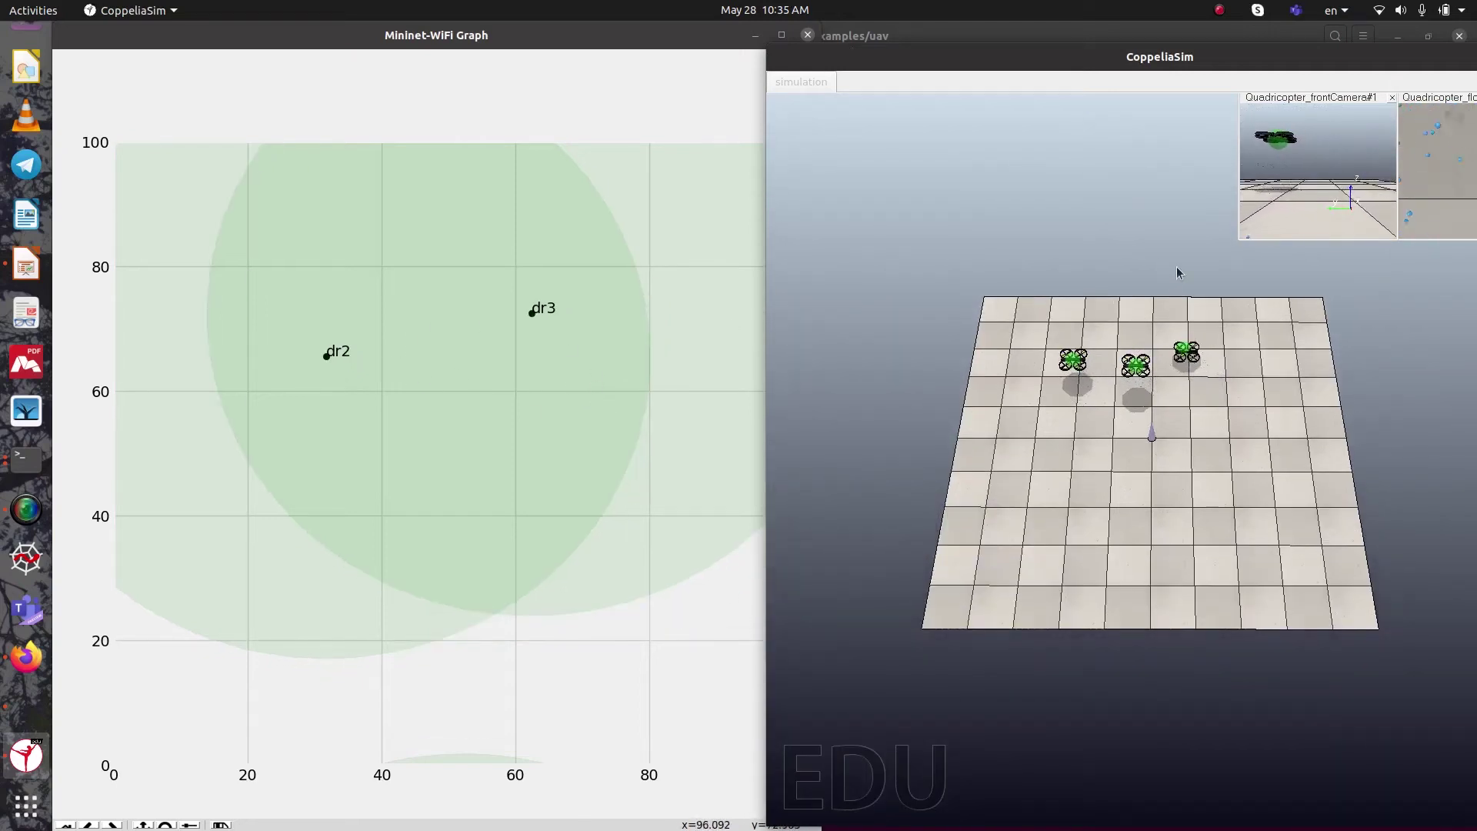
Nudge the CoppeliaSim drone simulation window slightly up and to the left.
drag(1283, 61, 1267, 43)
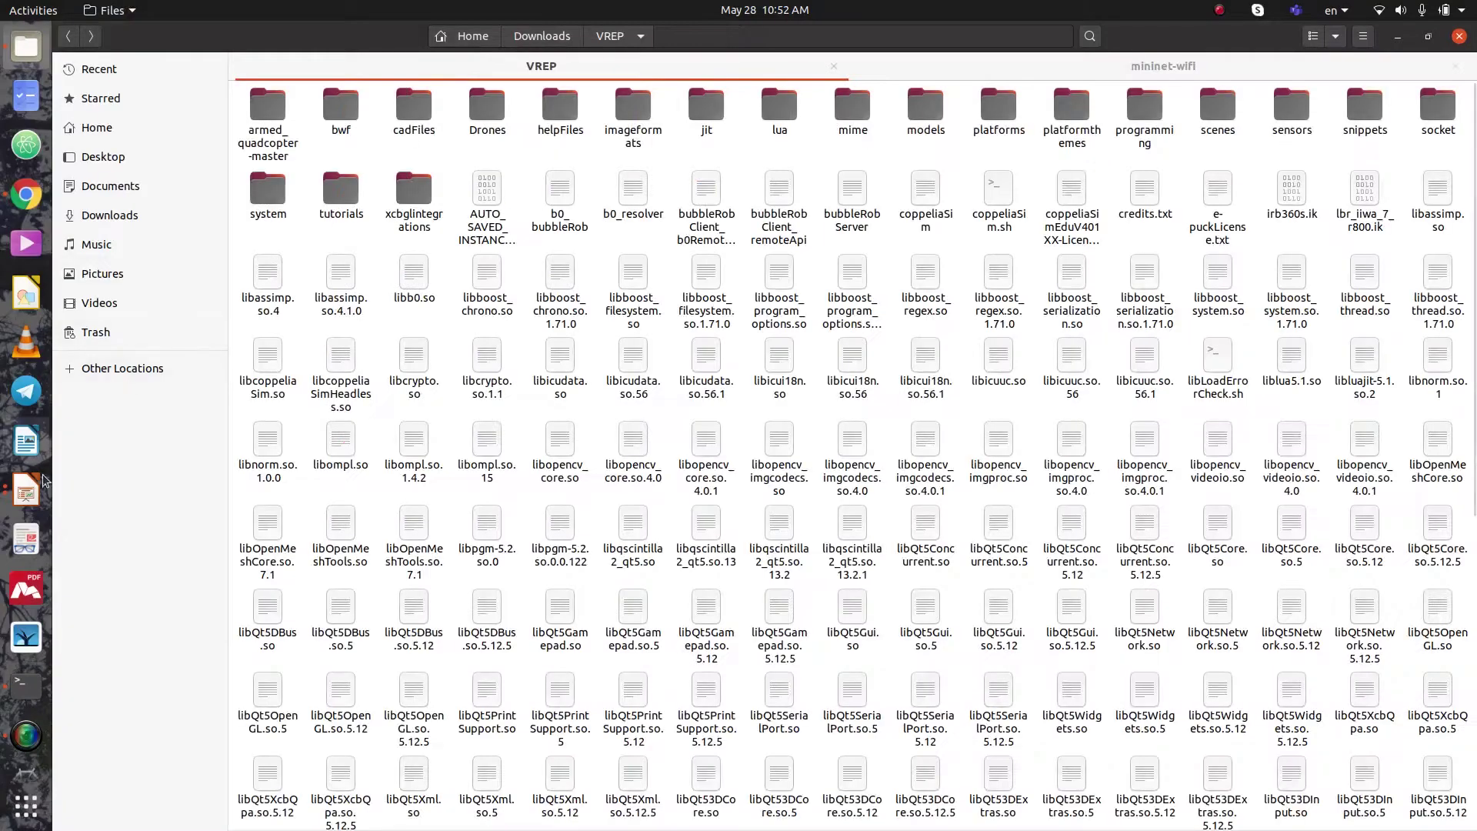
click(37, 496)
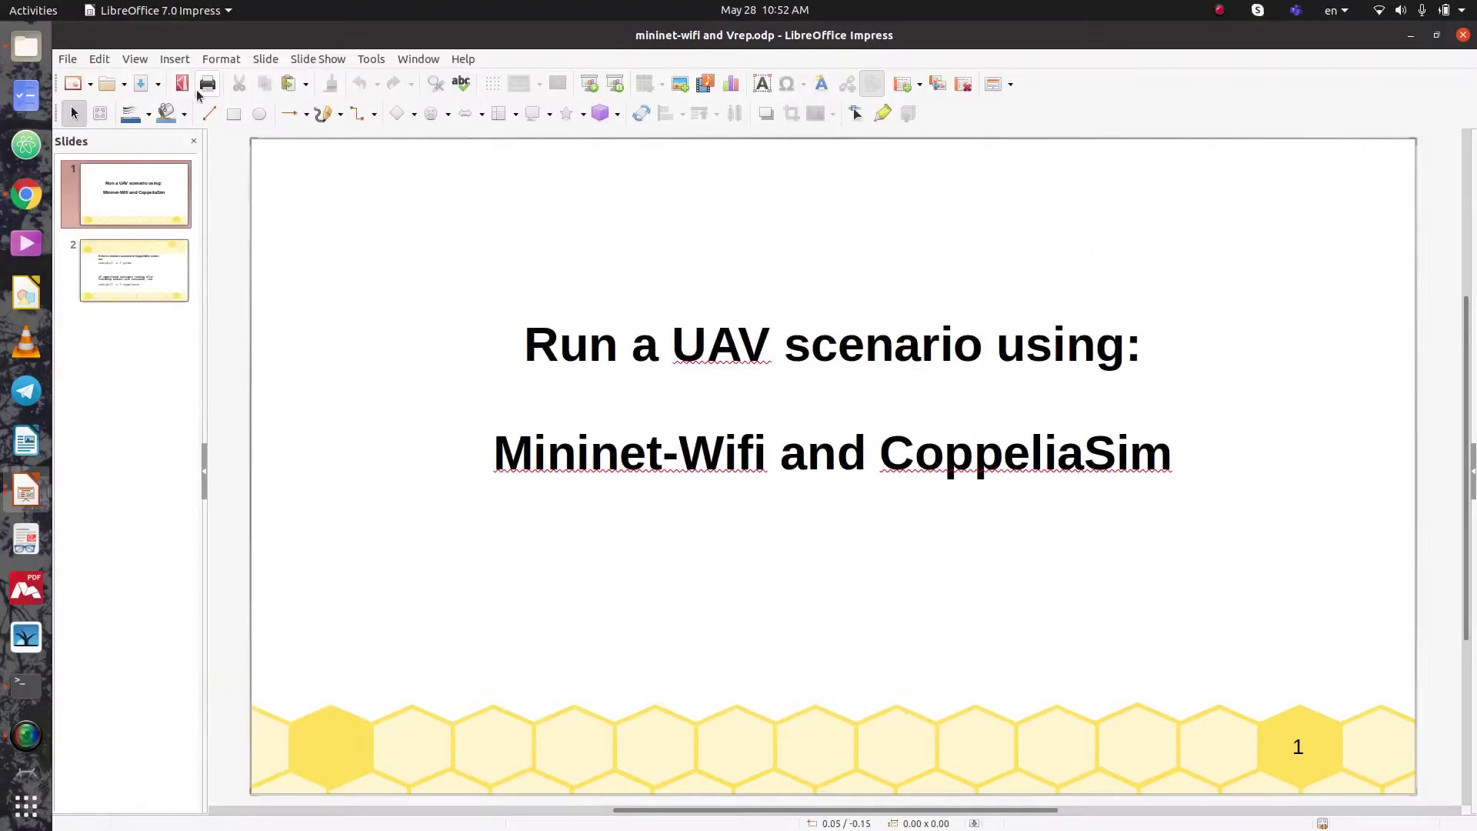
click(42, 52)
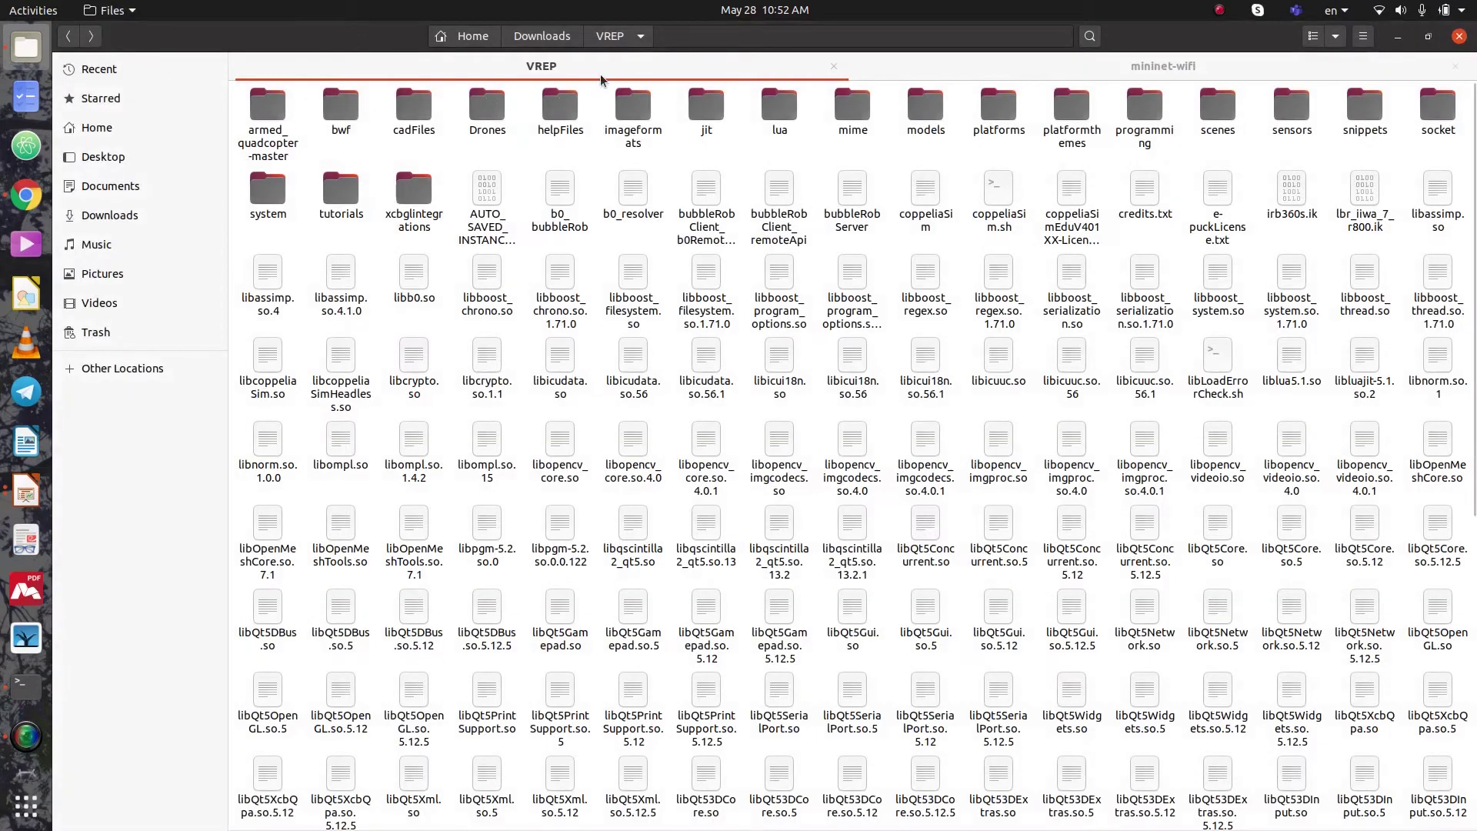
Run ./coppeliaSim.sh from a terminal in the VREP folder and recover the auto-saved scene.
click(640, 37)
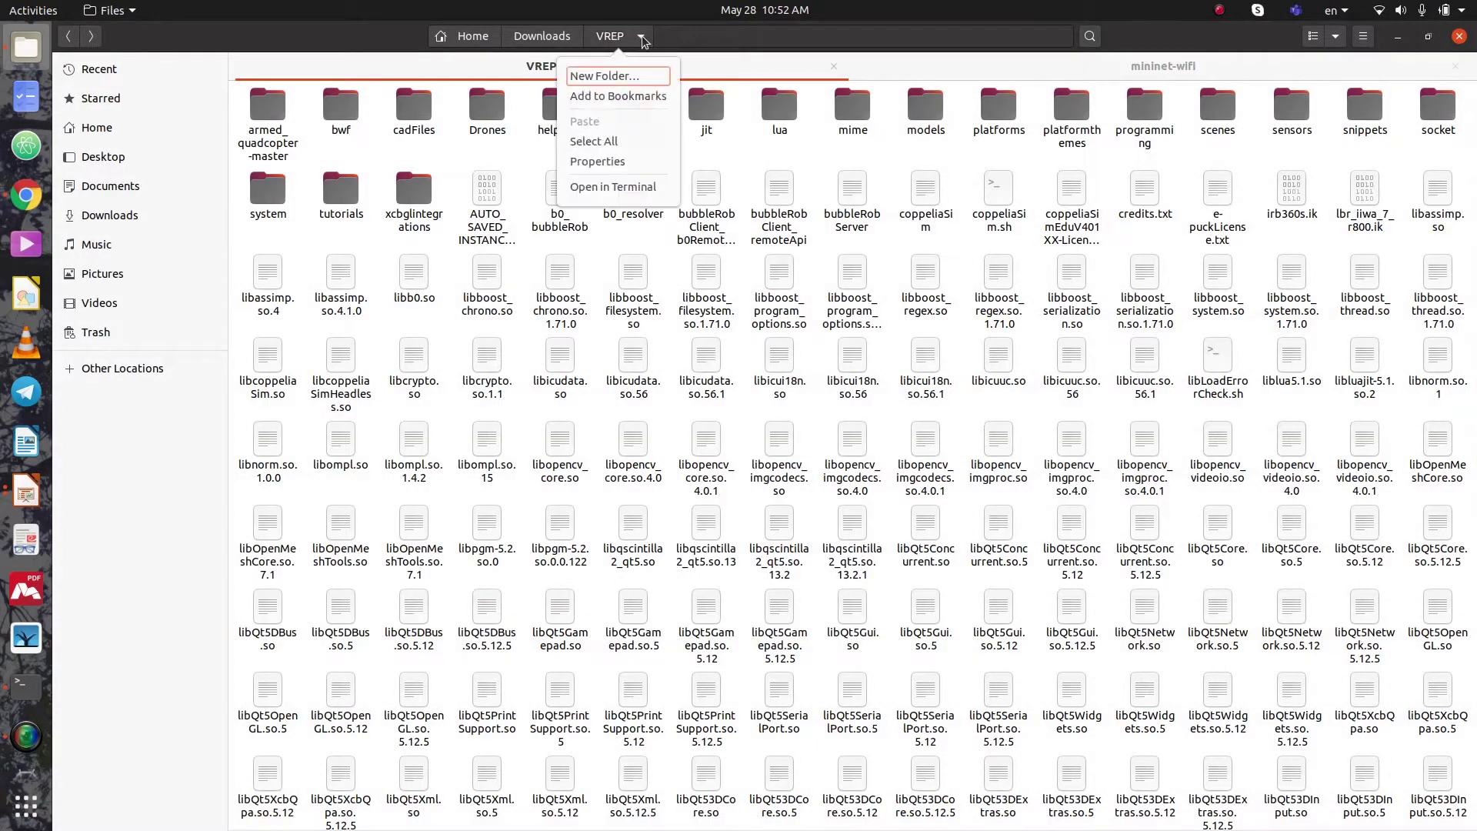
click(656, 199)
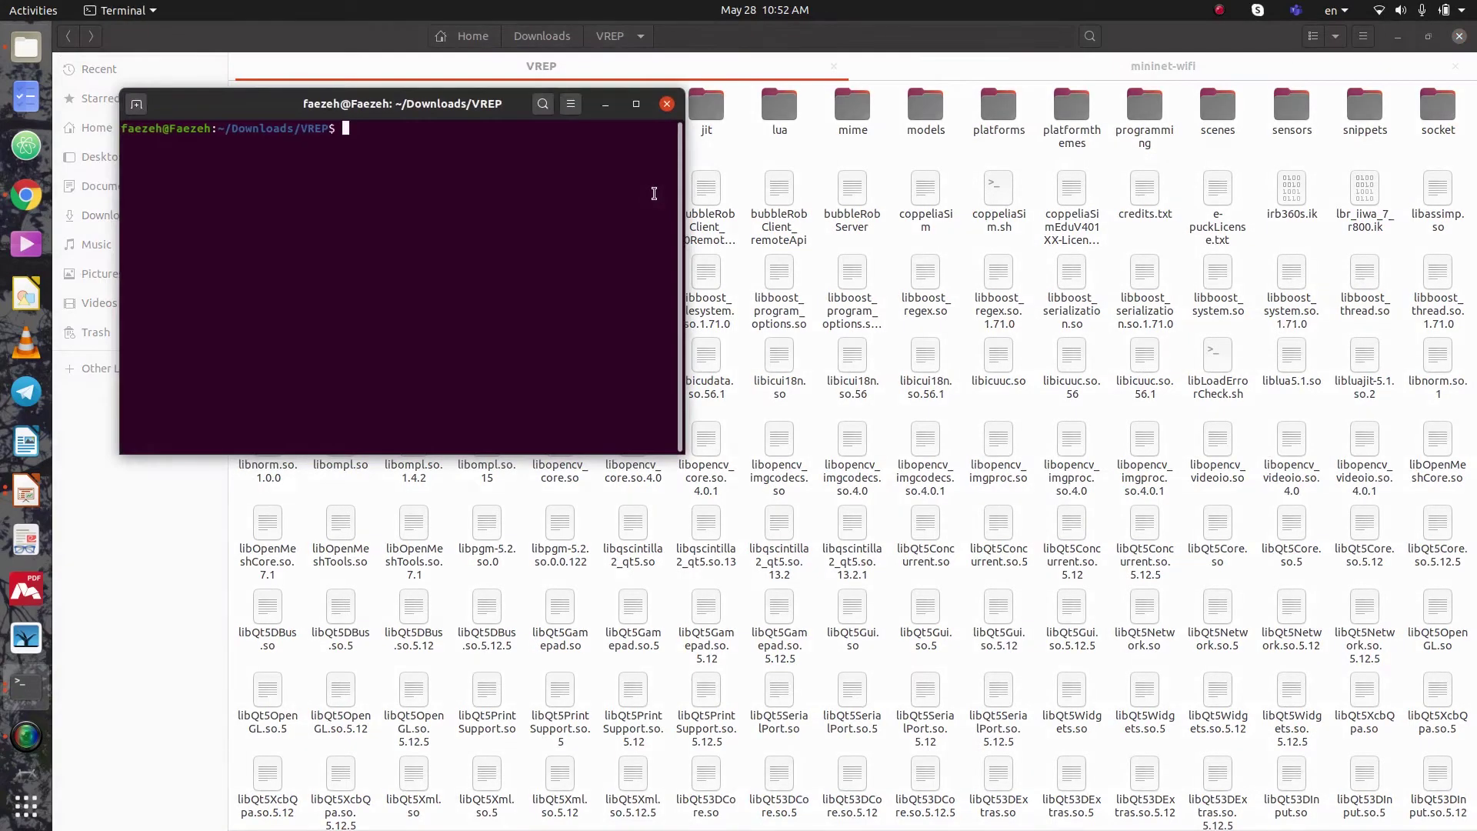
text(./coppeliaSim.sh)
key(Return)
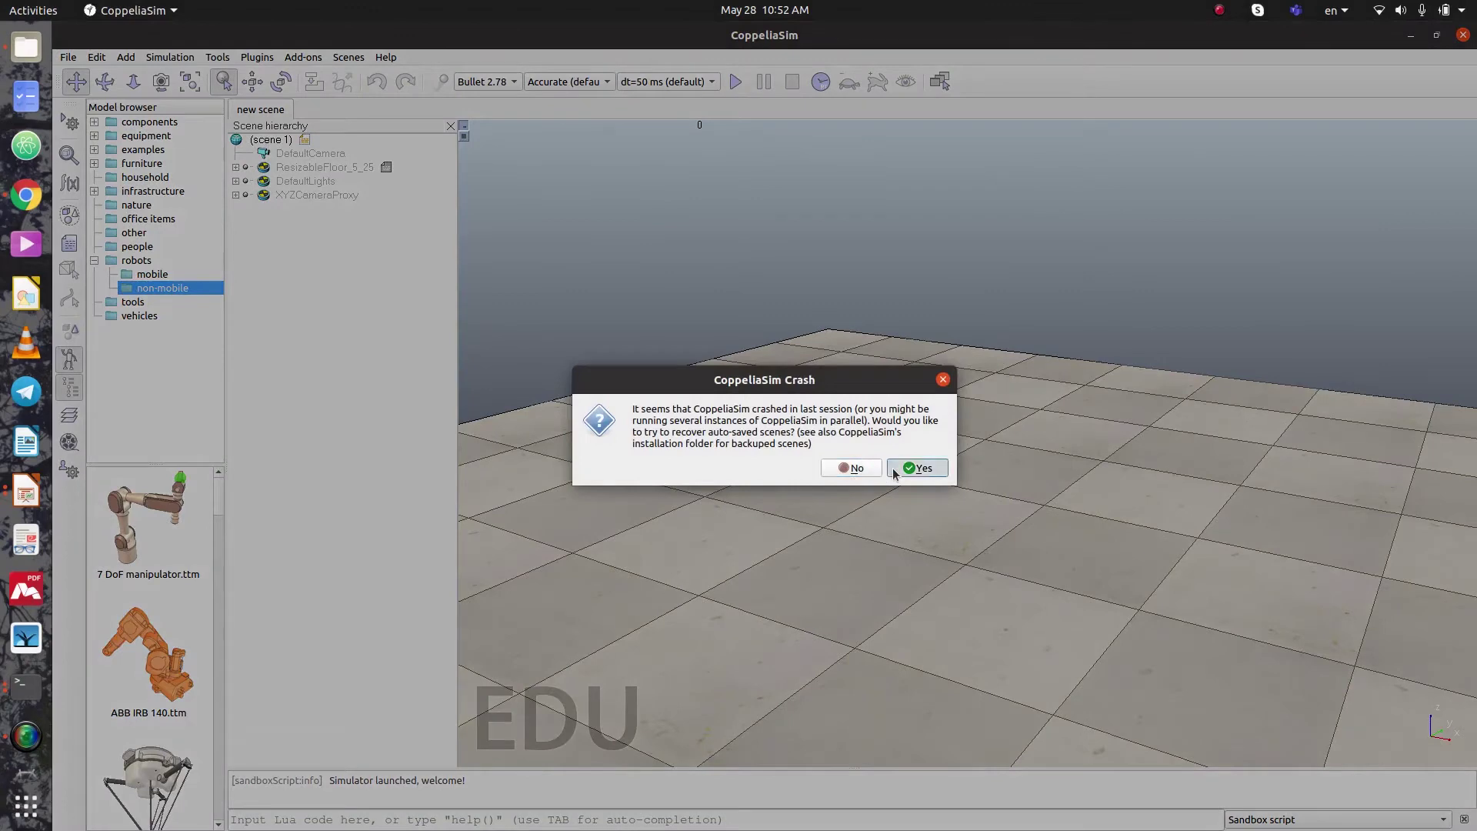
click(891, 471)
Navigate Files from the mininet-wifi tab into examples/uav.
click(26, 47)
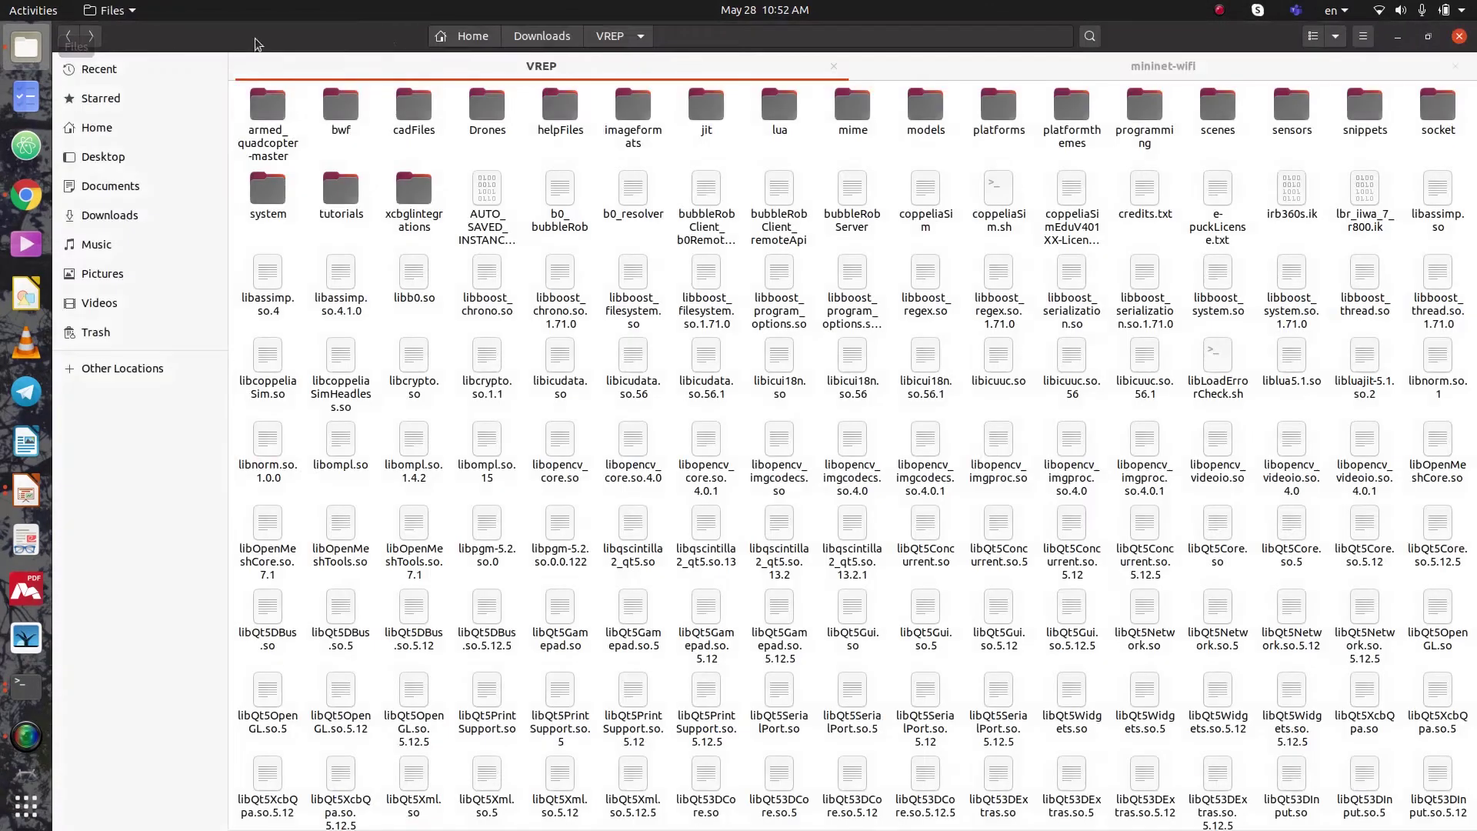
click(1000, 76)
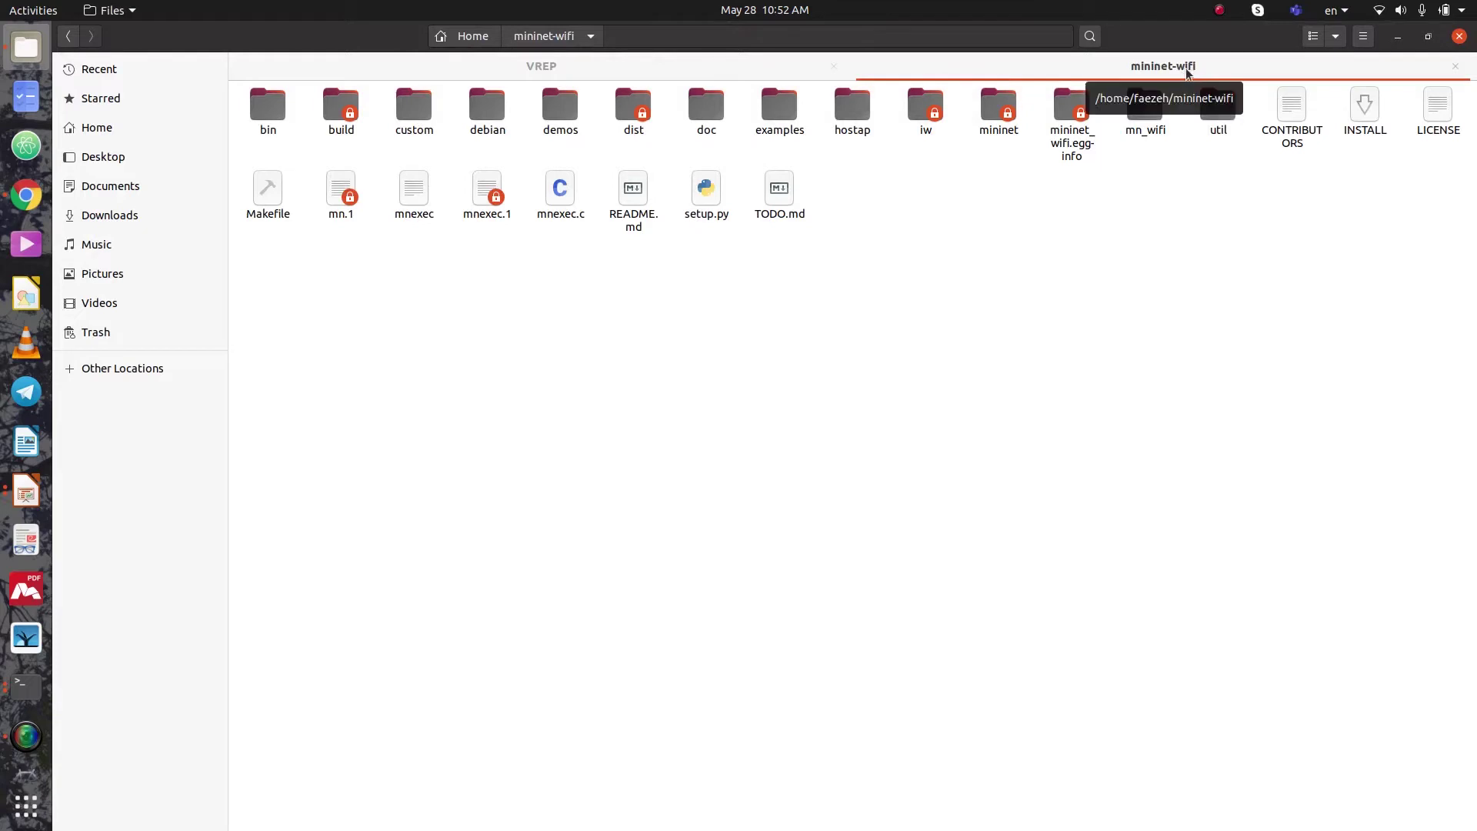
double_click(778, 128)
click(547, 116)
double_click(548, 114)
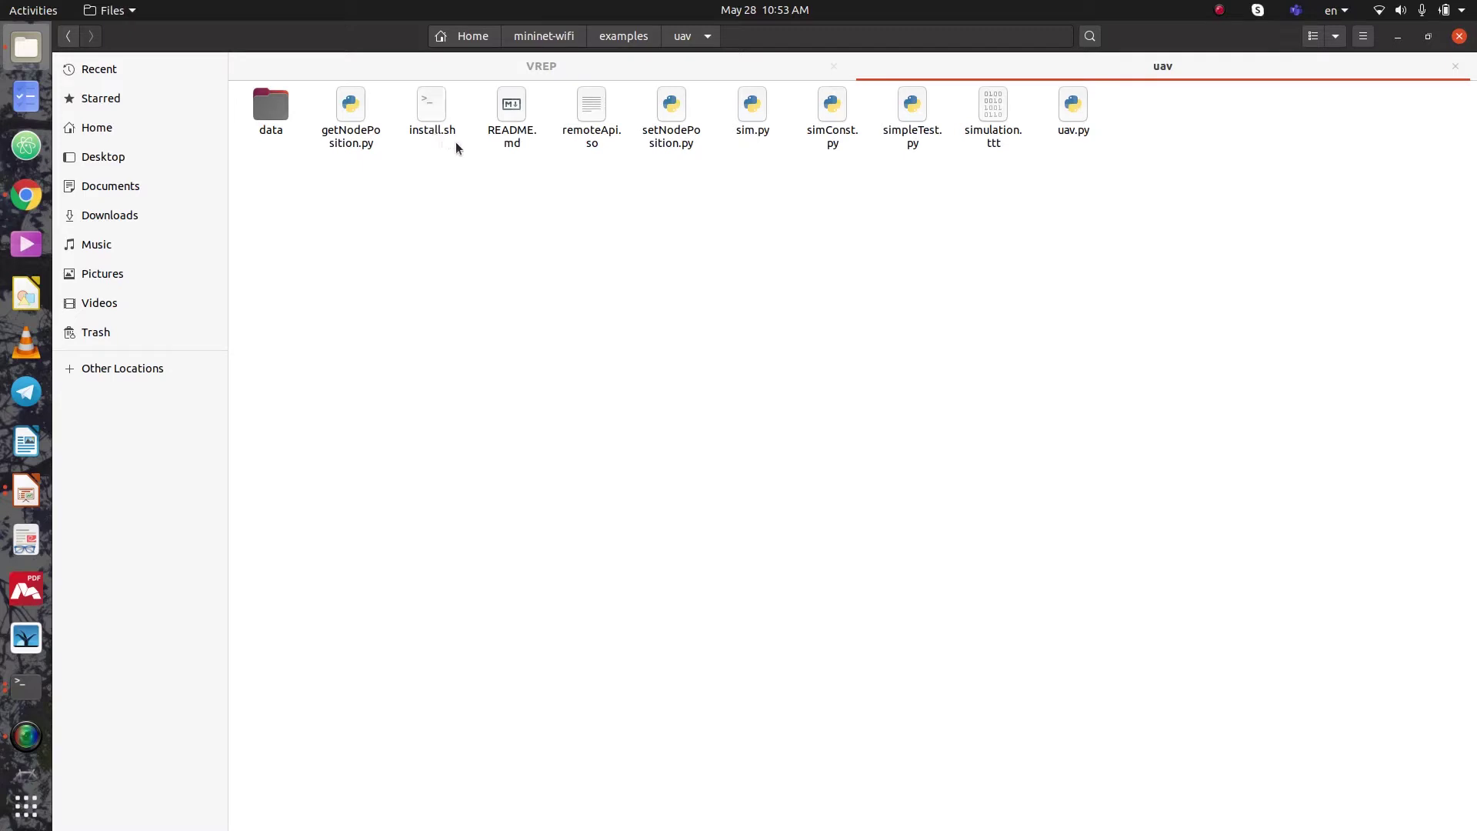
Run sudo ./install.sh in a terminal opened at the uav folder.
click(708, 37)
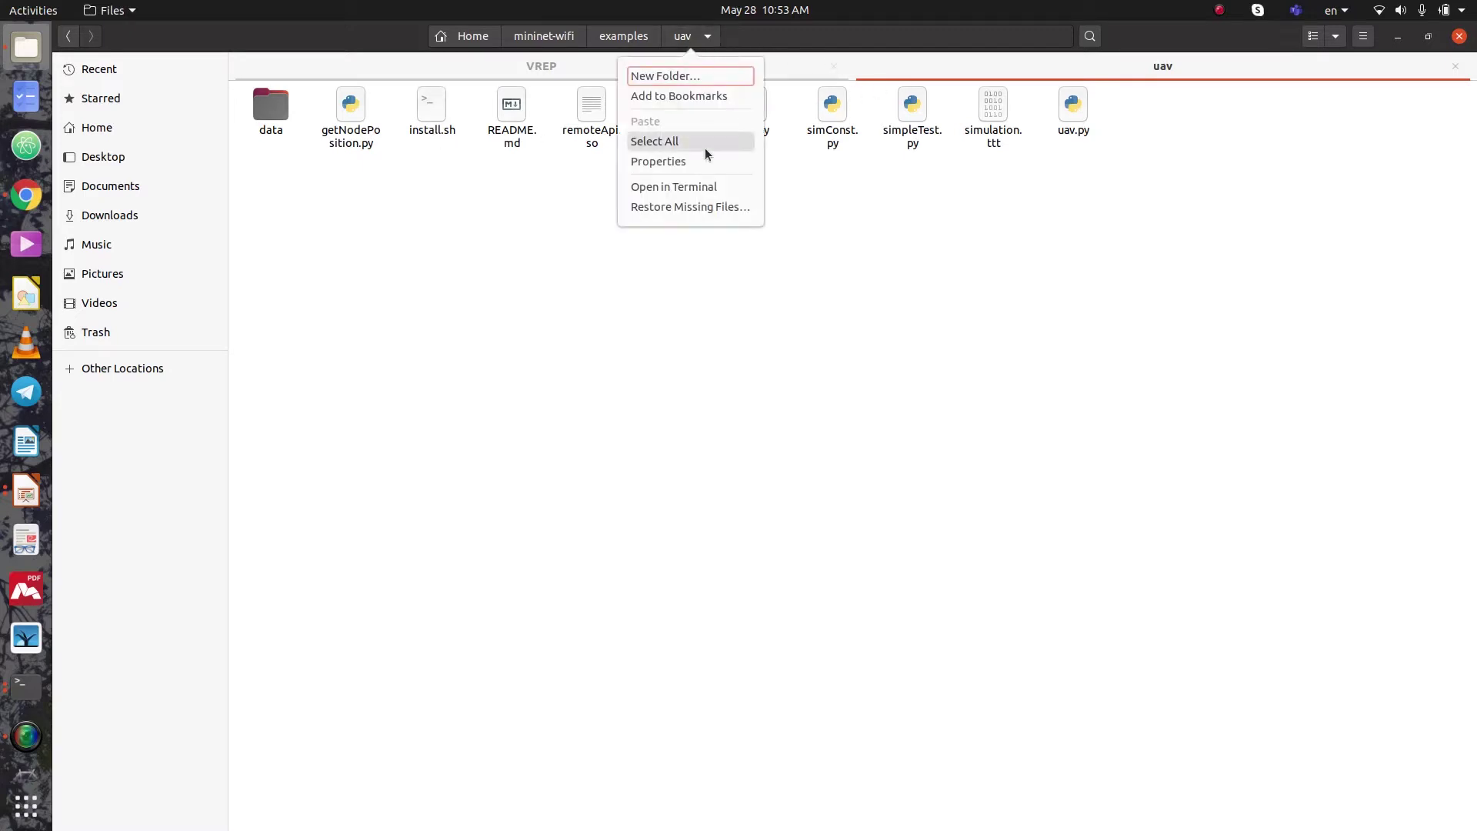
click(704, 185)
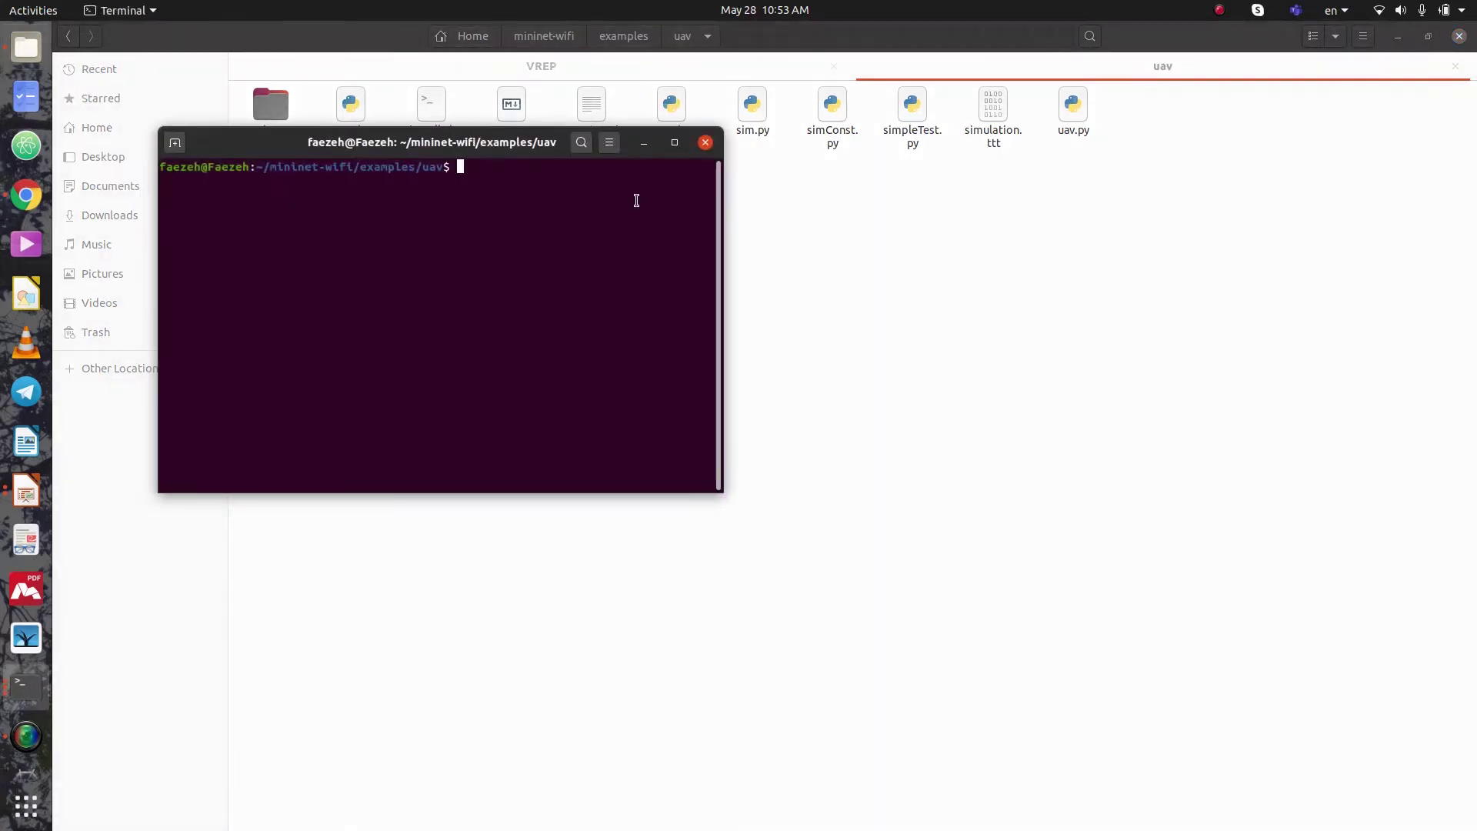
text(sudo ./install)
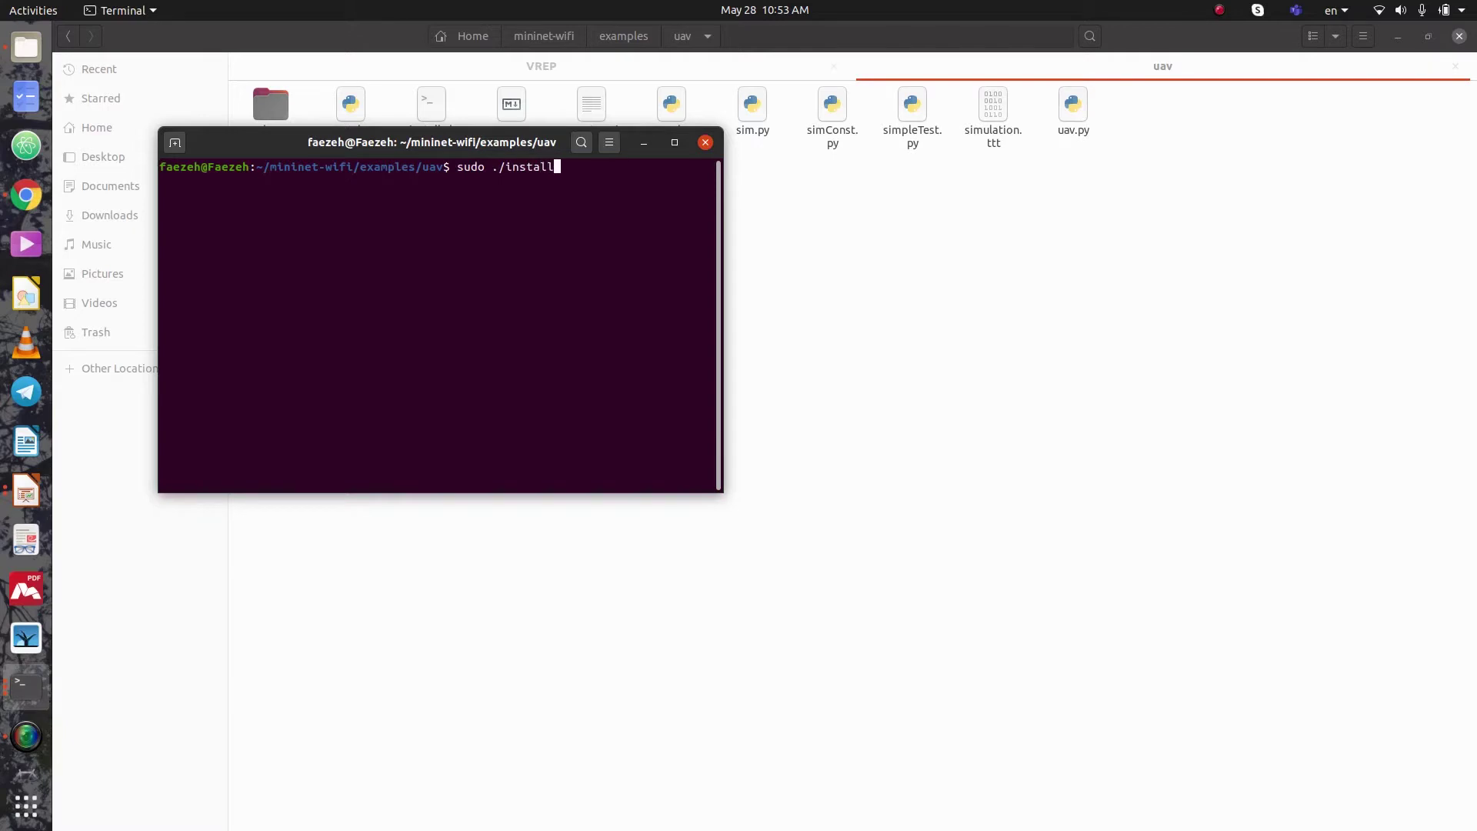
text(.sh)
key(Return)
key(Return)
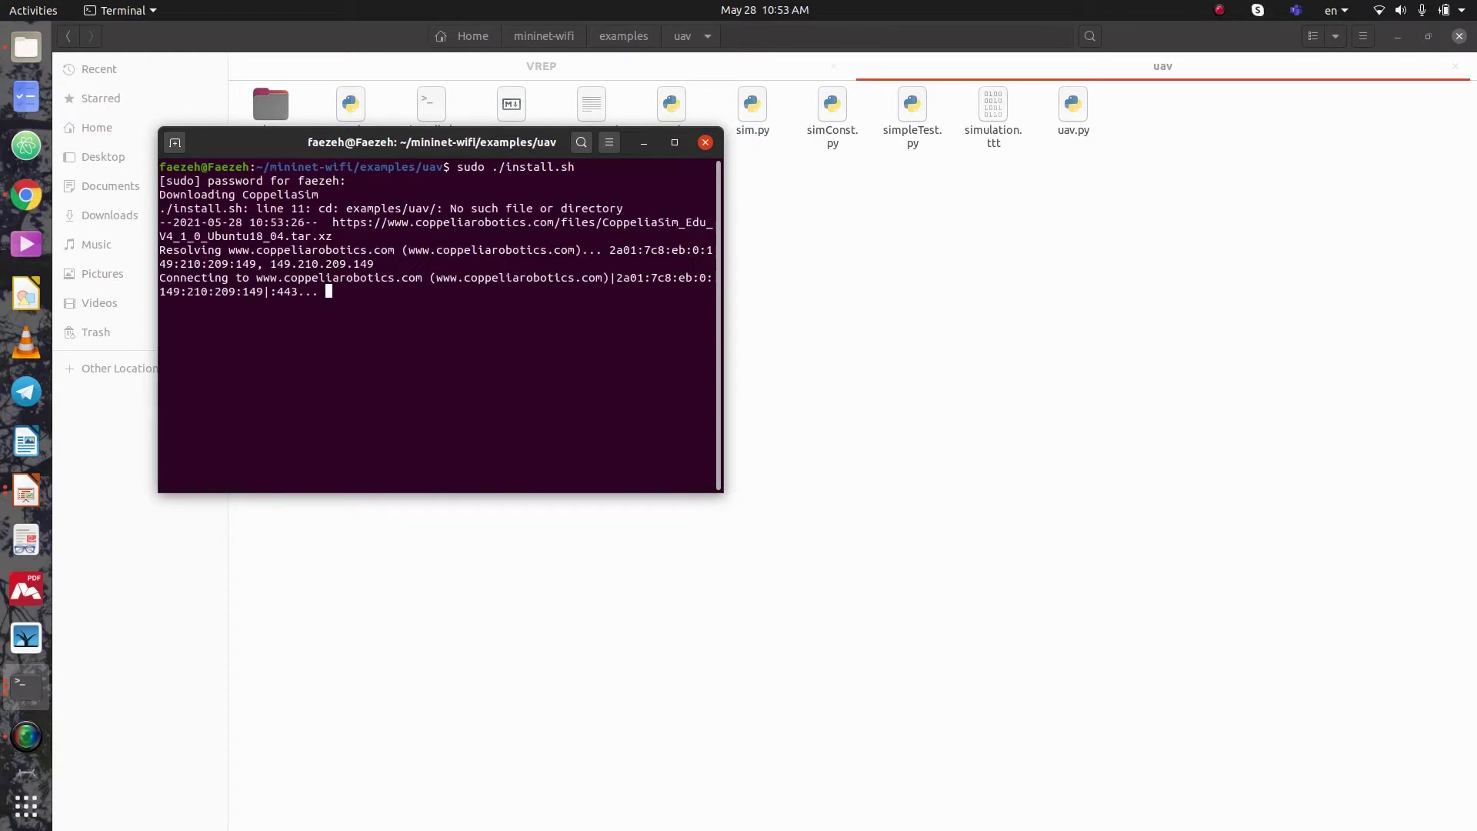
Open install.sh from the uav folder in Vim, maximized.
click(644, 144)
click(534, 137)
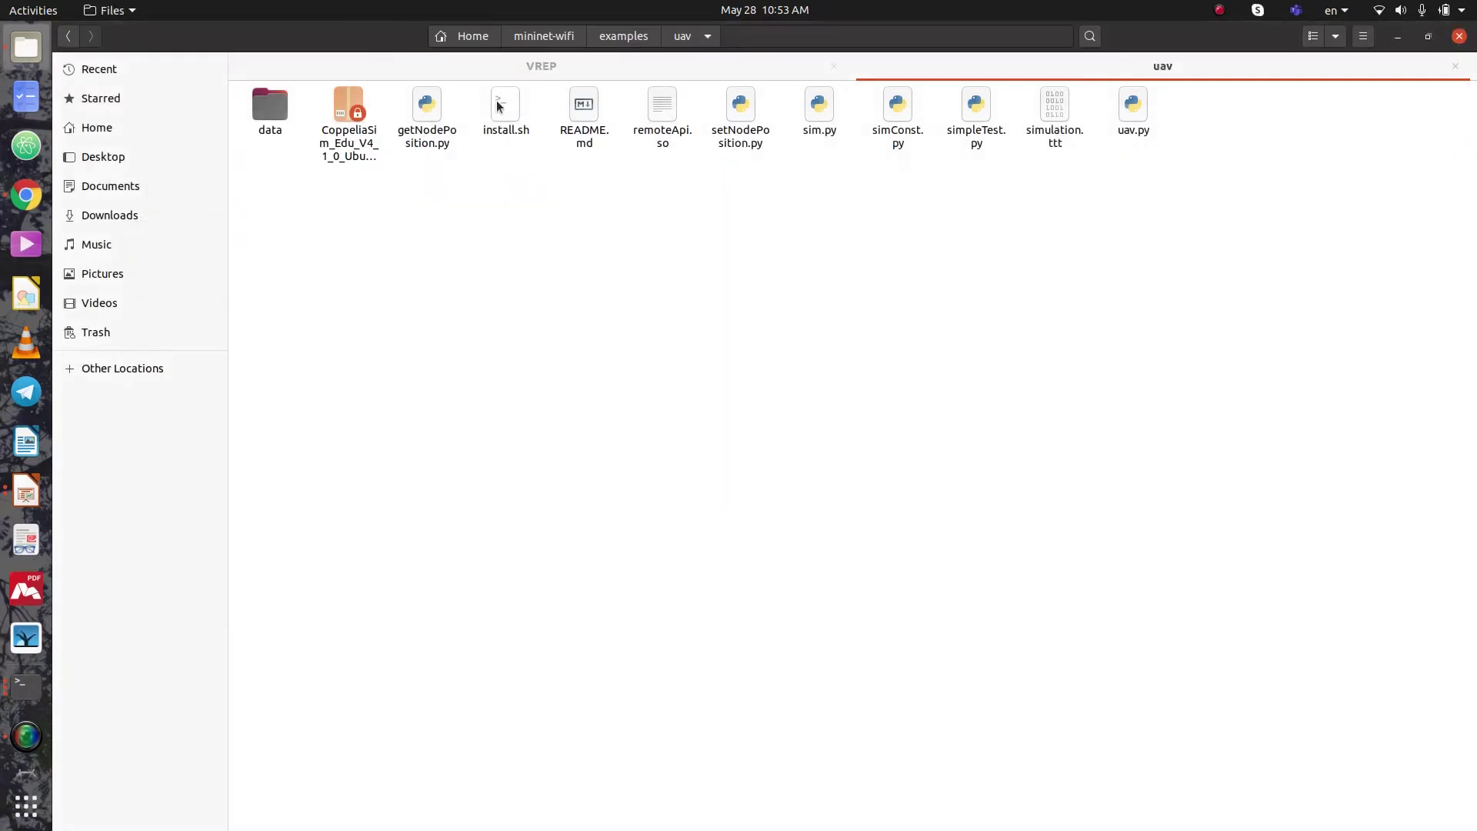
click(499, 106)
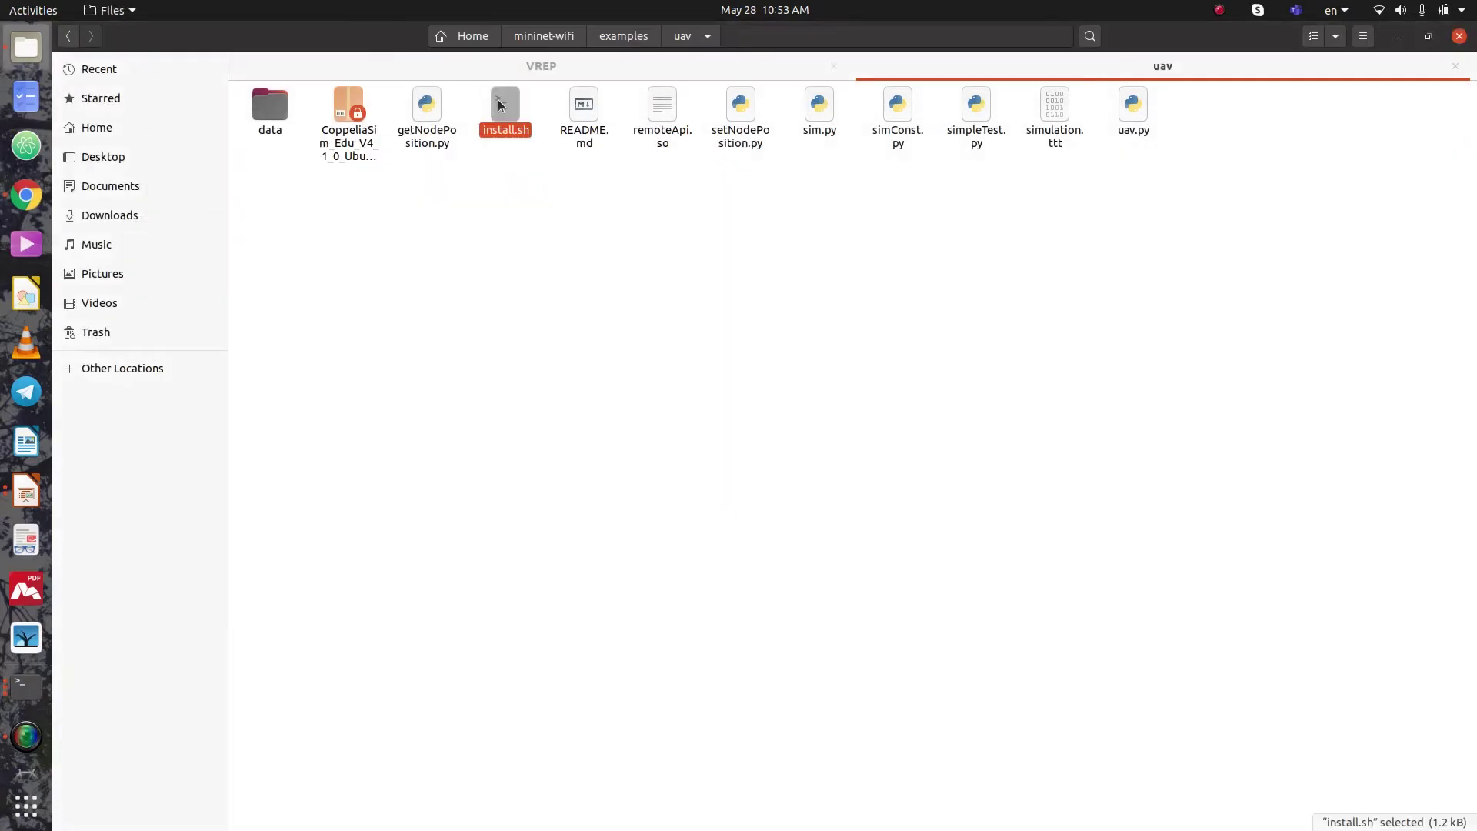
right_click(499, 106)
click(660, 132)
click(893, 285)
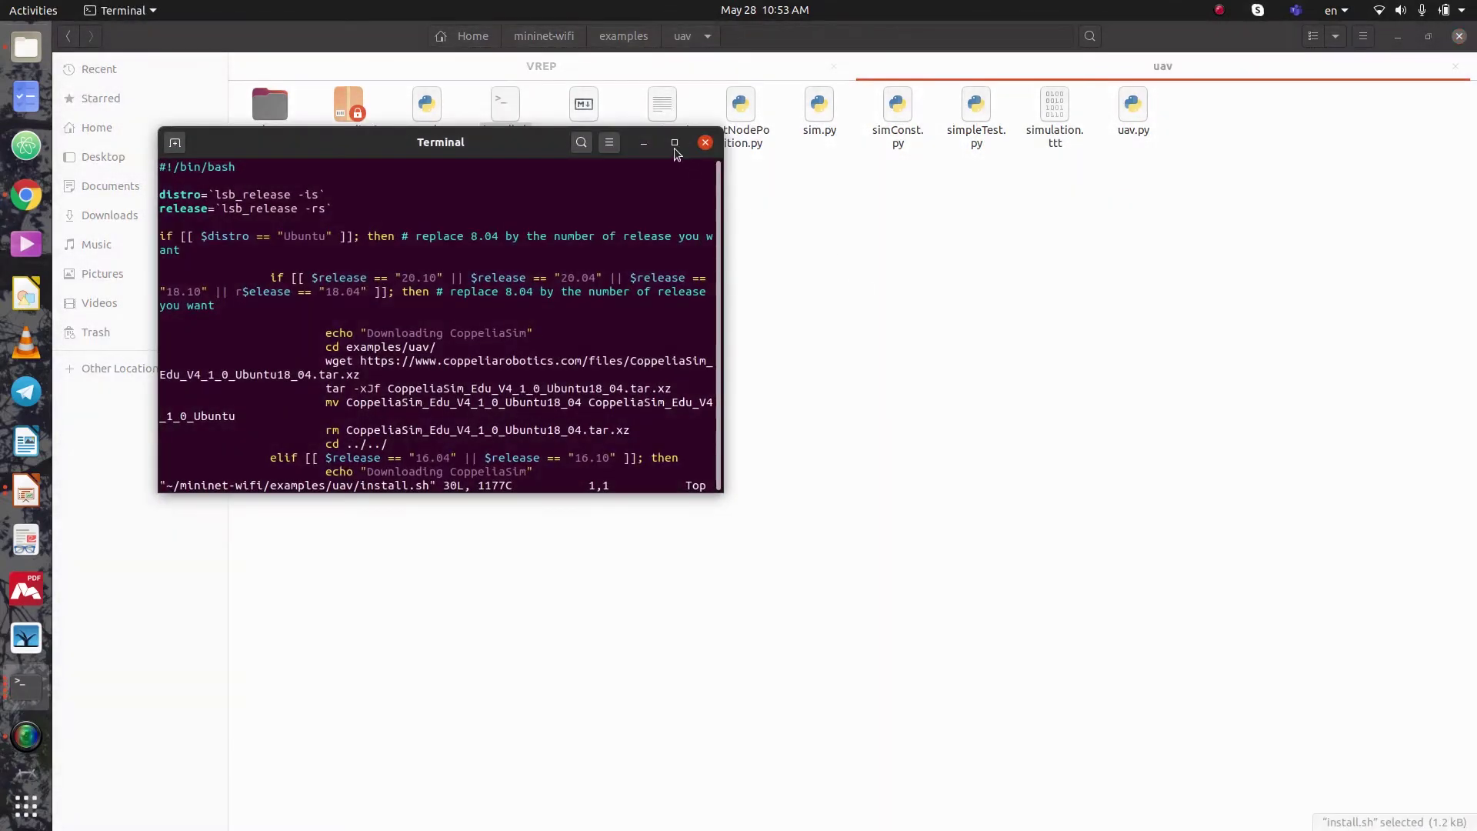
click(672, 146)
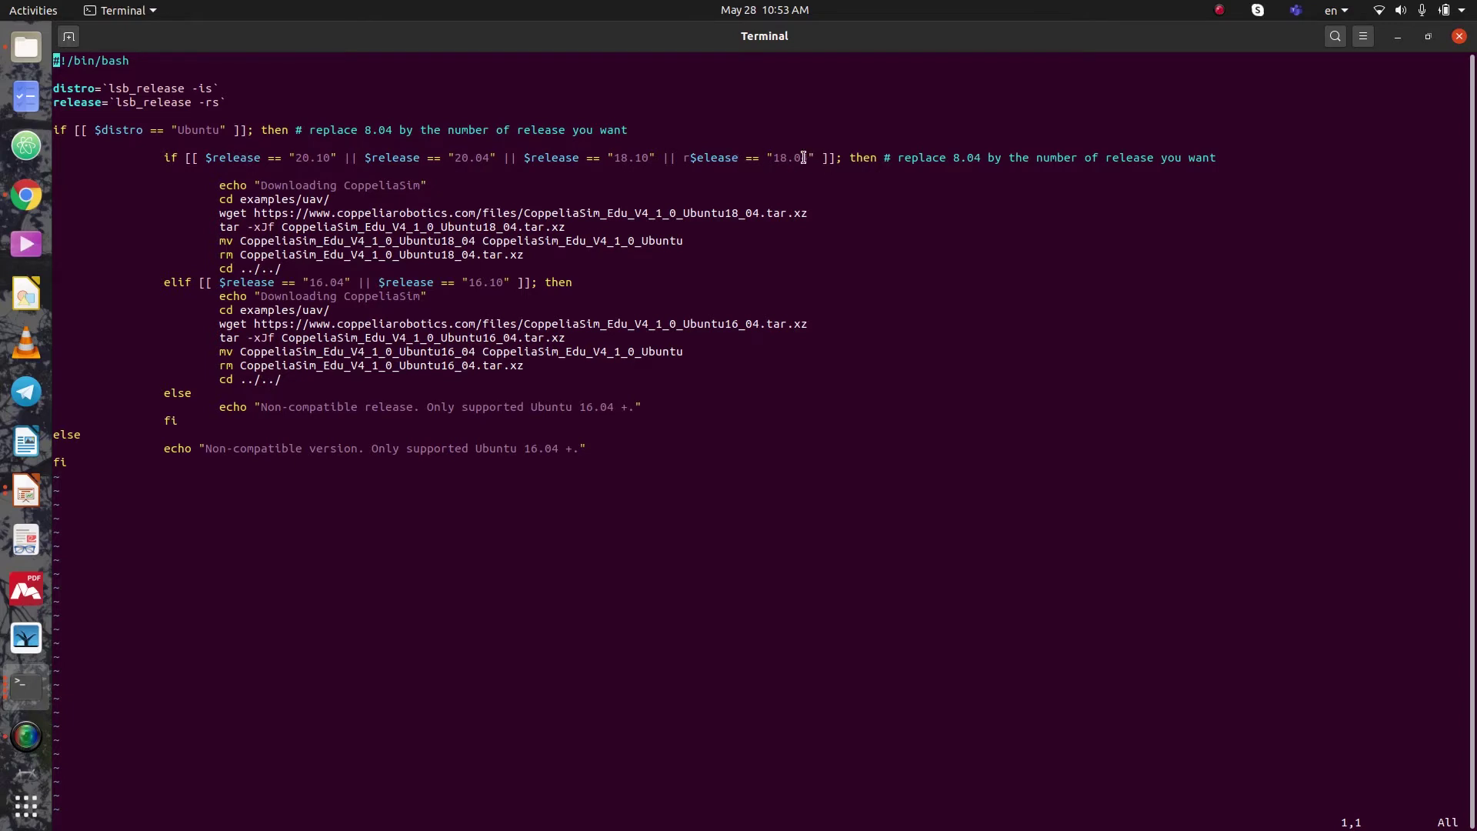
Highlight the 18.04 release check and the wget/tar download lines in install.sh.
drag(772, 158, 808, 153)
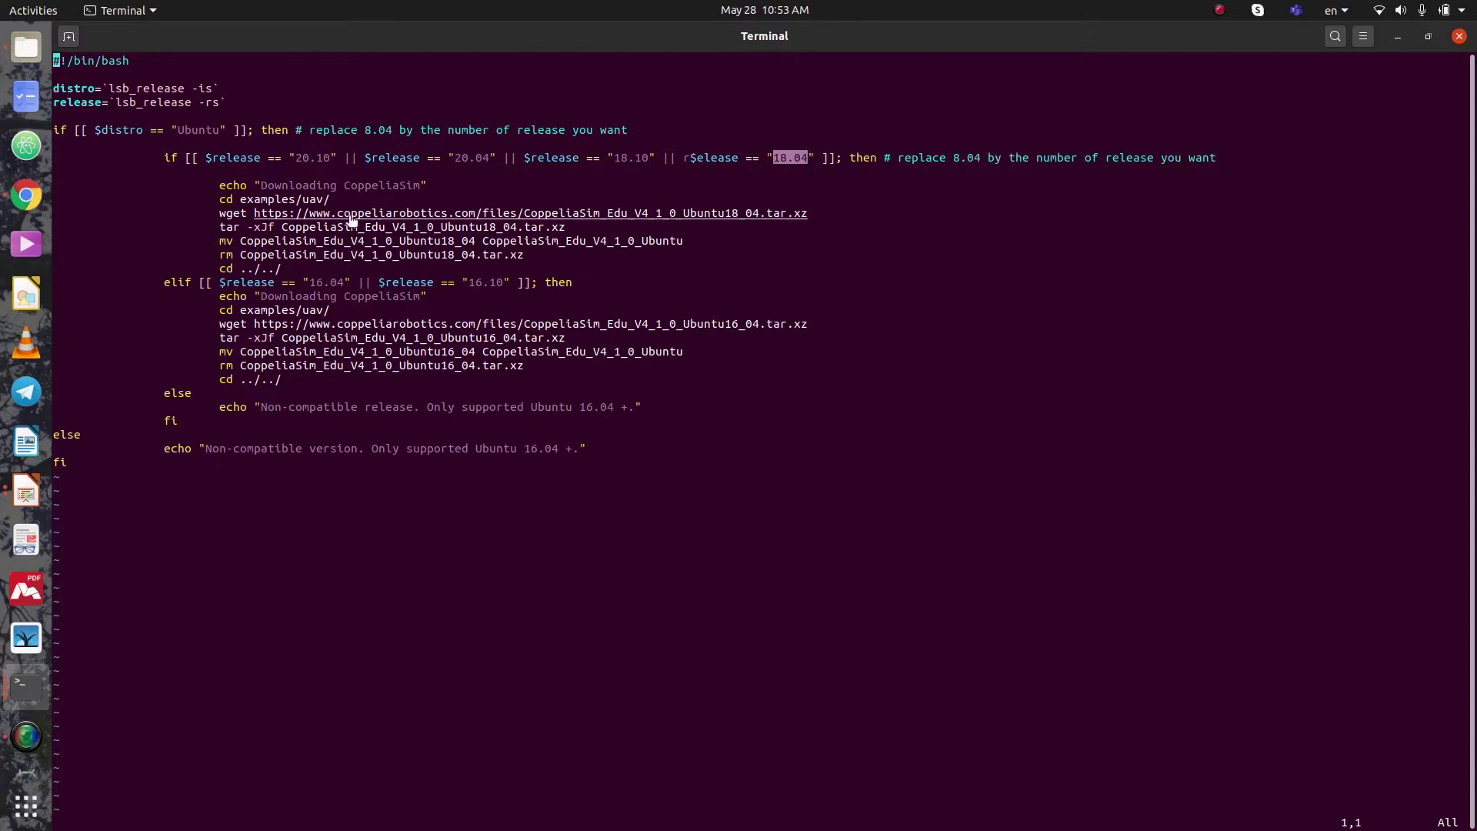
click(216, 215)
drag(217, 216, 575, 225)
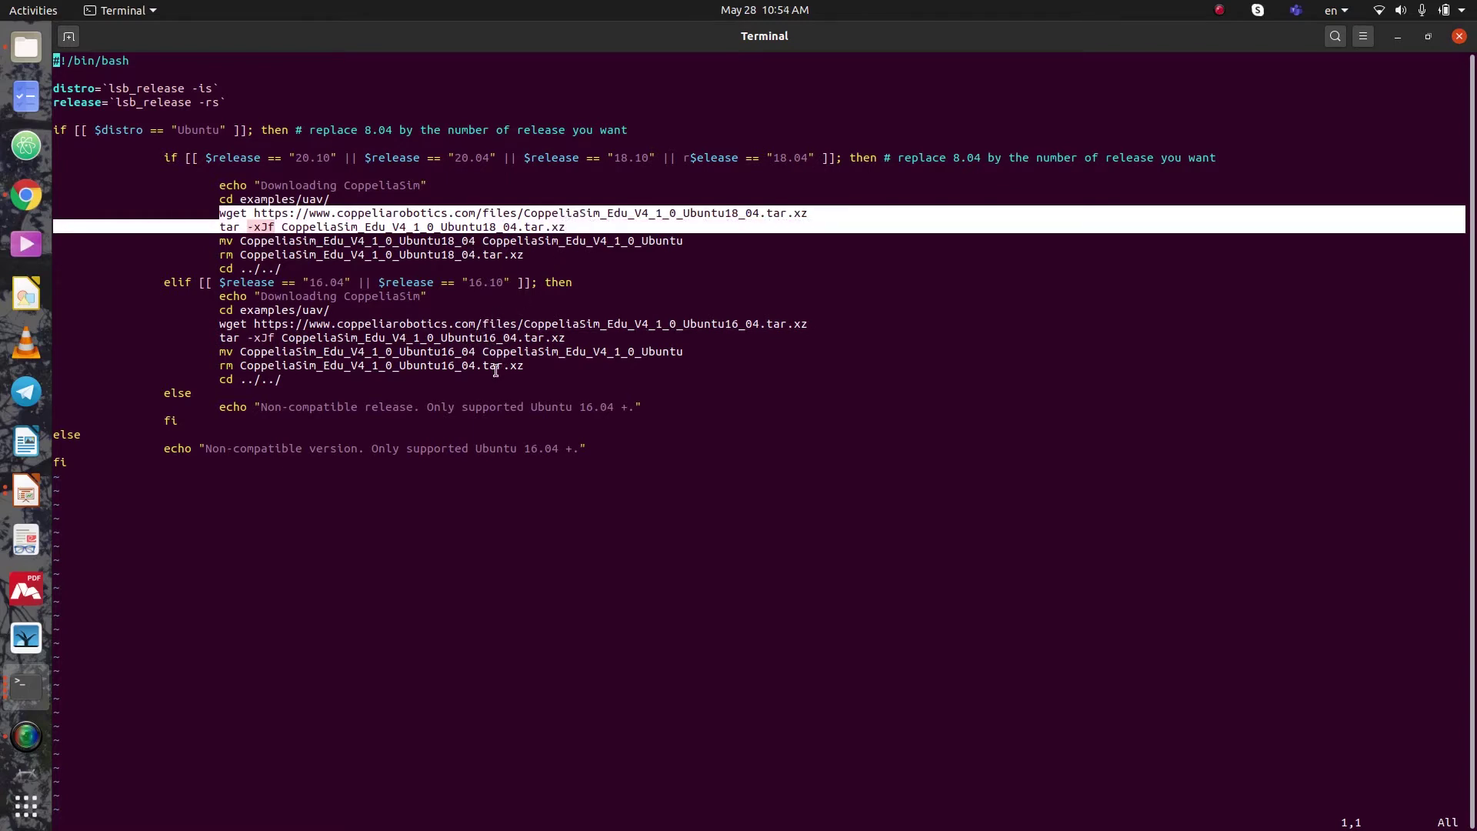
click(444, 352)
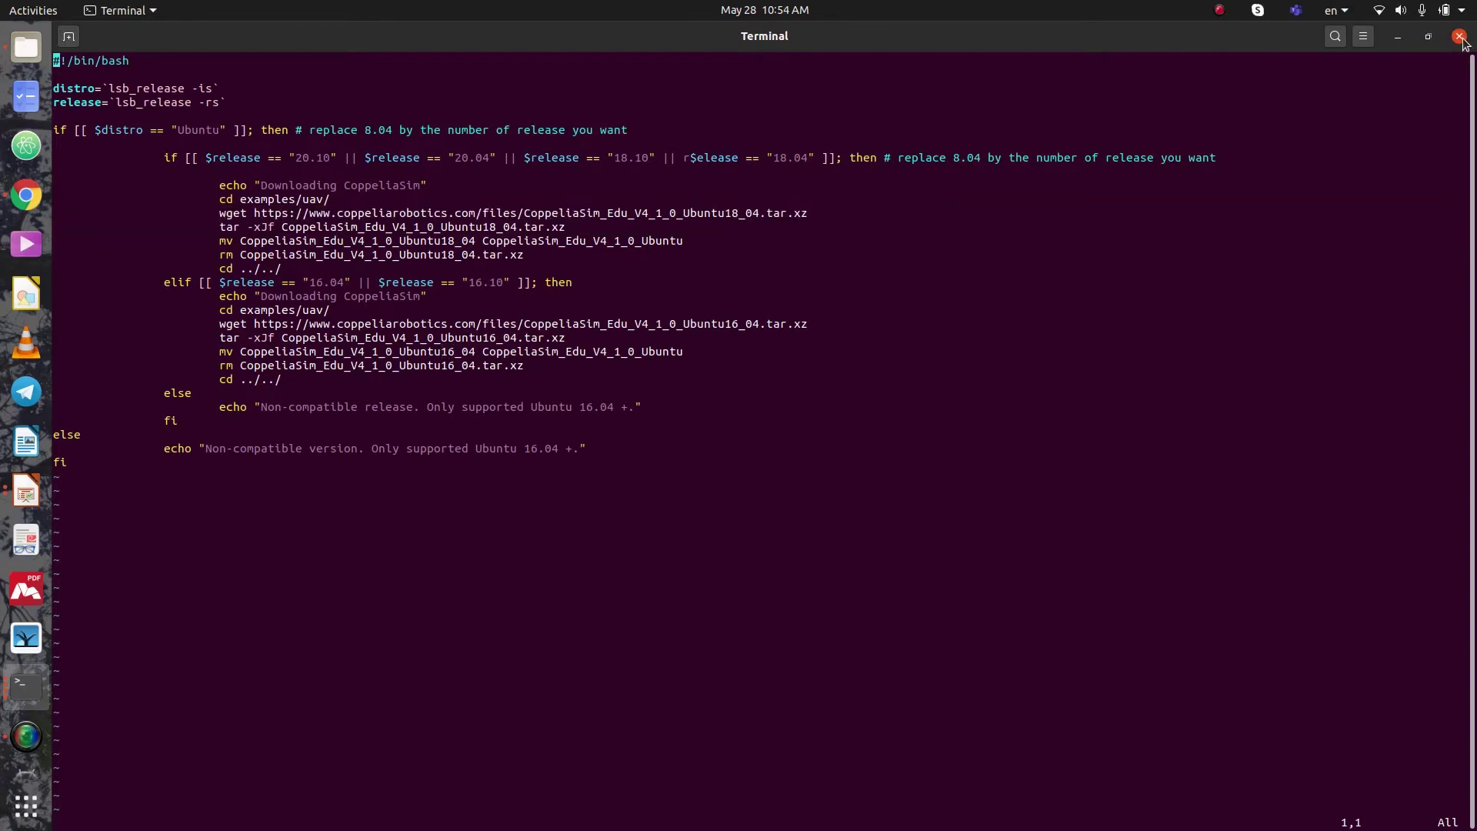
Watch the CoppeliaSim download finish in the maximized installer terminal, then return to the uav folder.
key(alt+Tab)
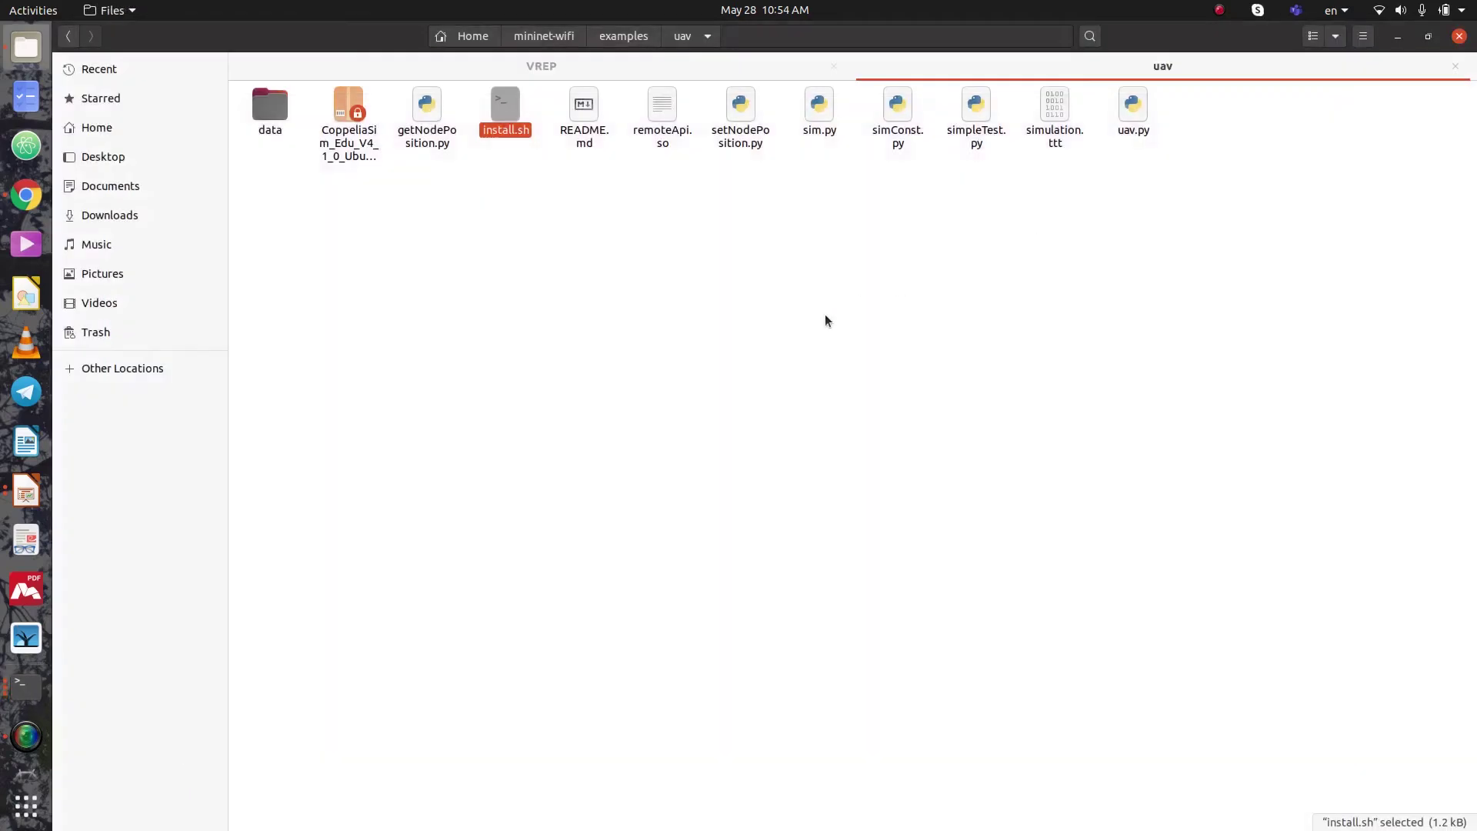
click(26, 684)
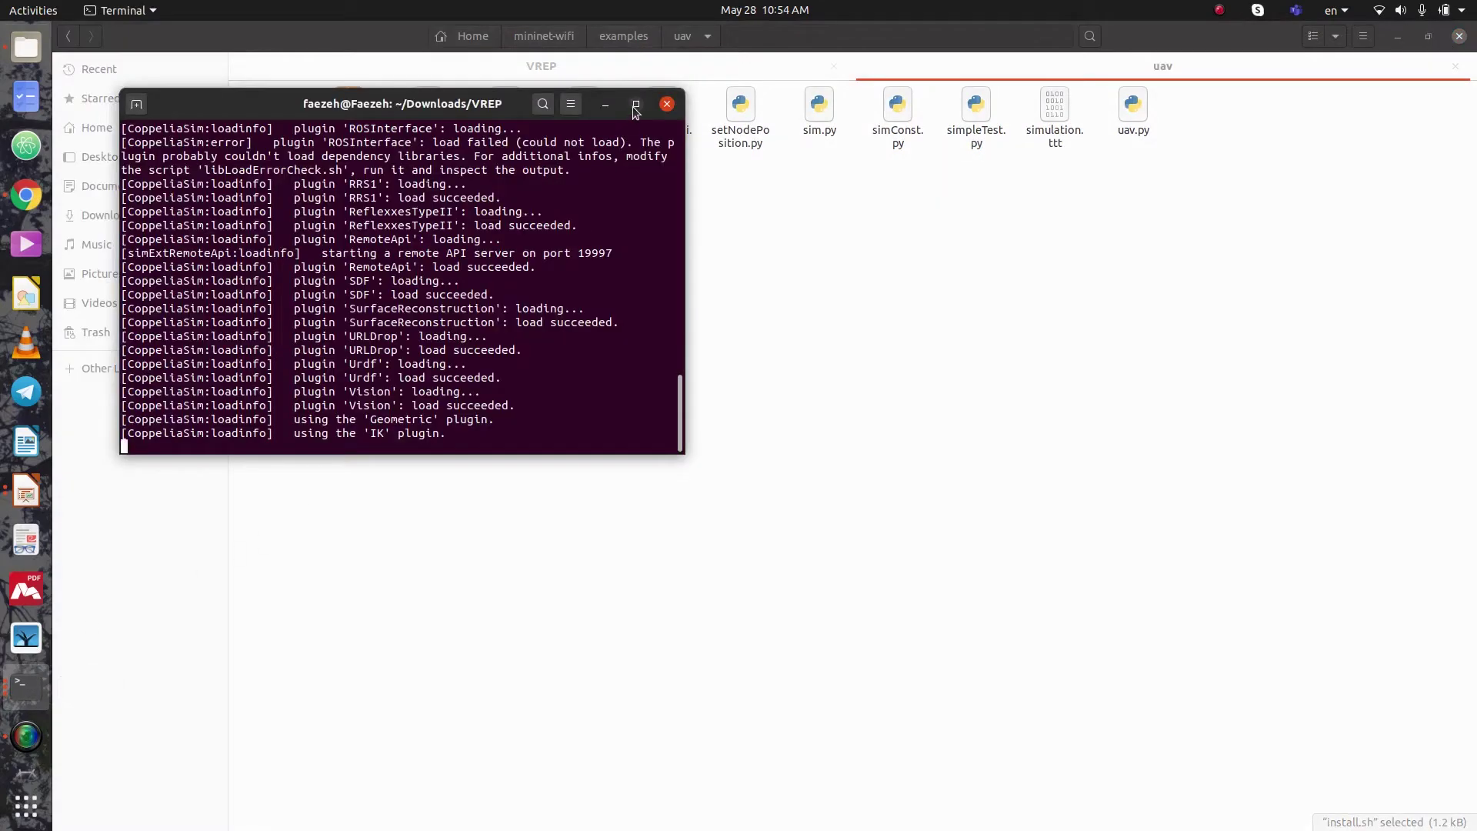
click(21, 689)
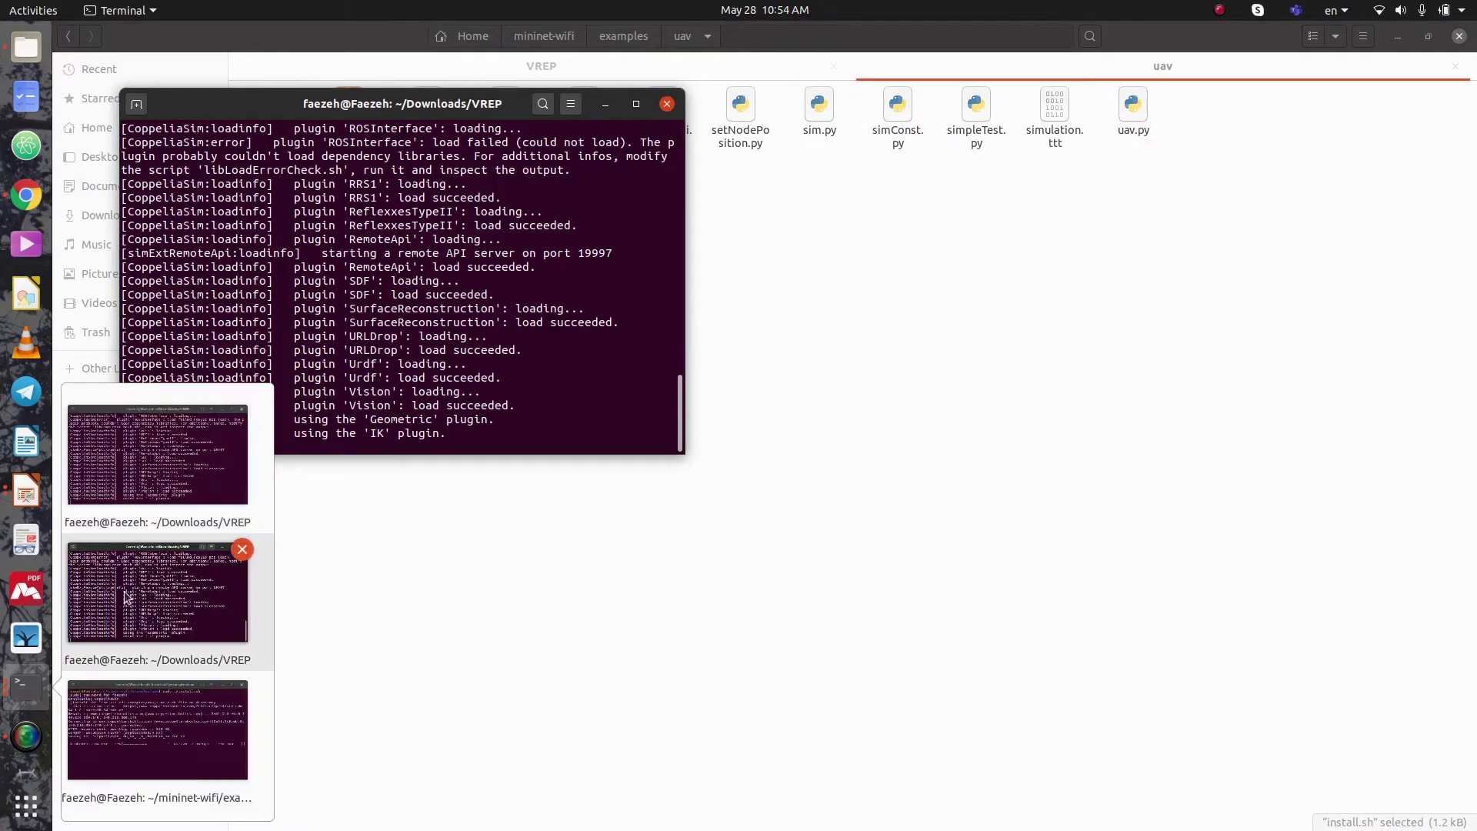
click(185, 754)
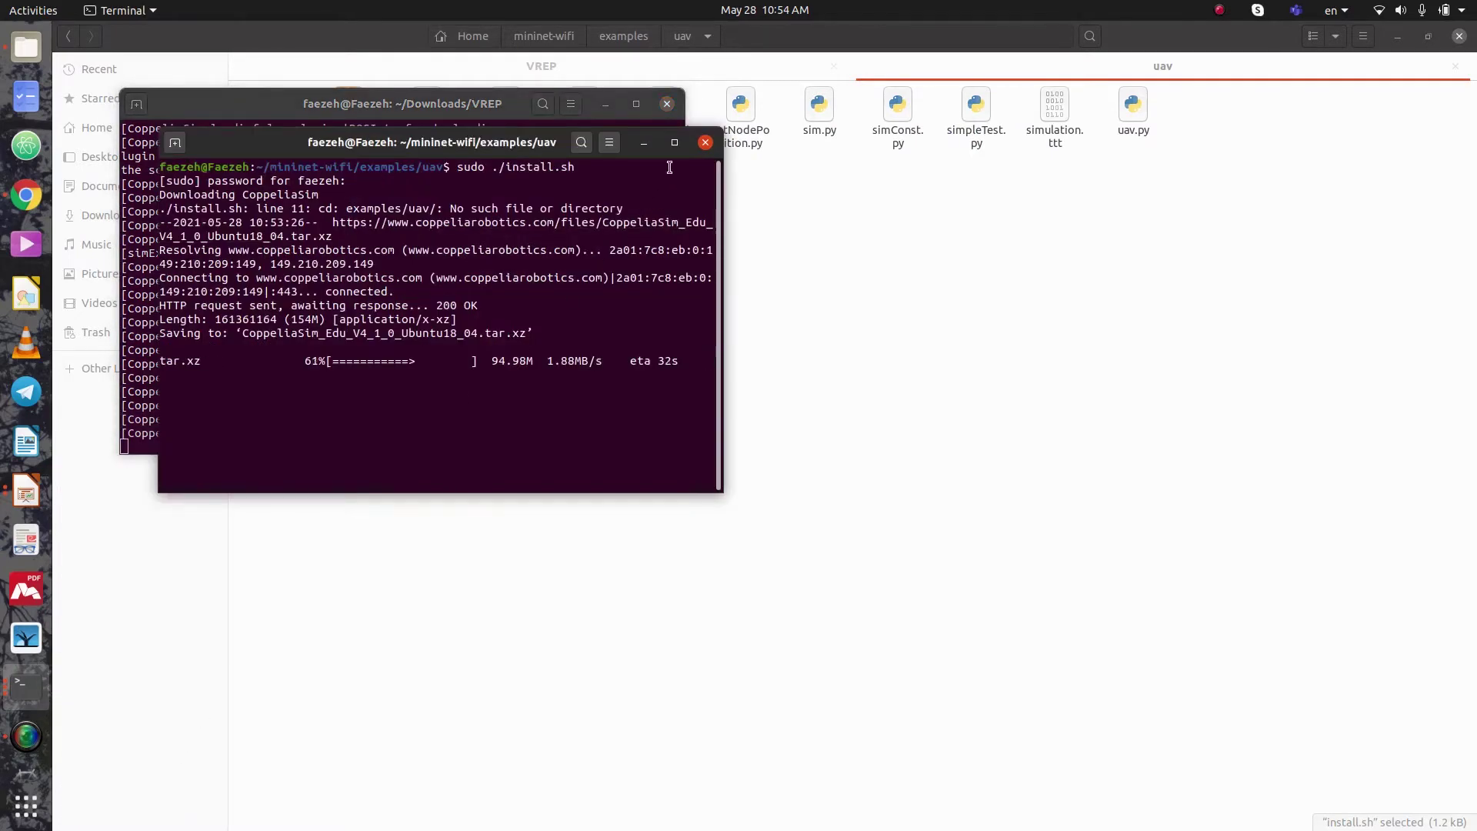
click(674, 144)
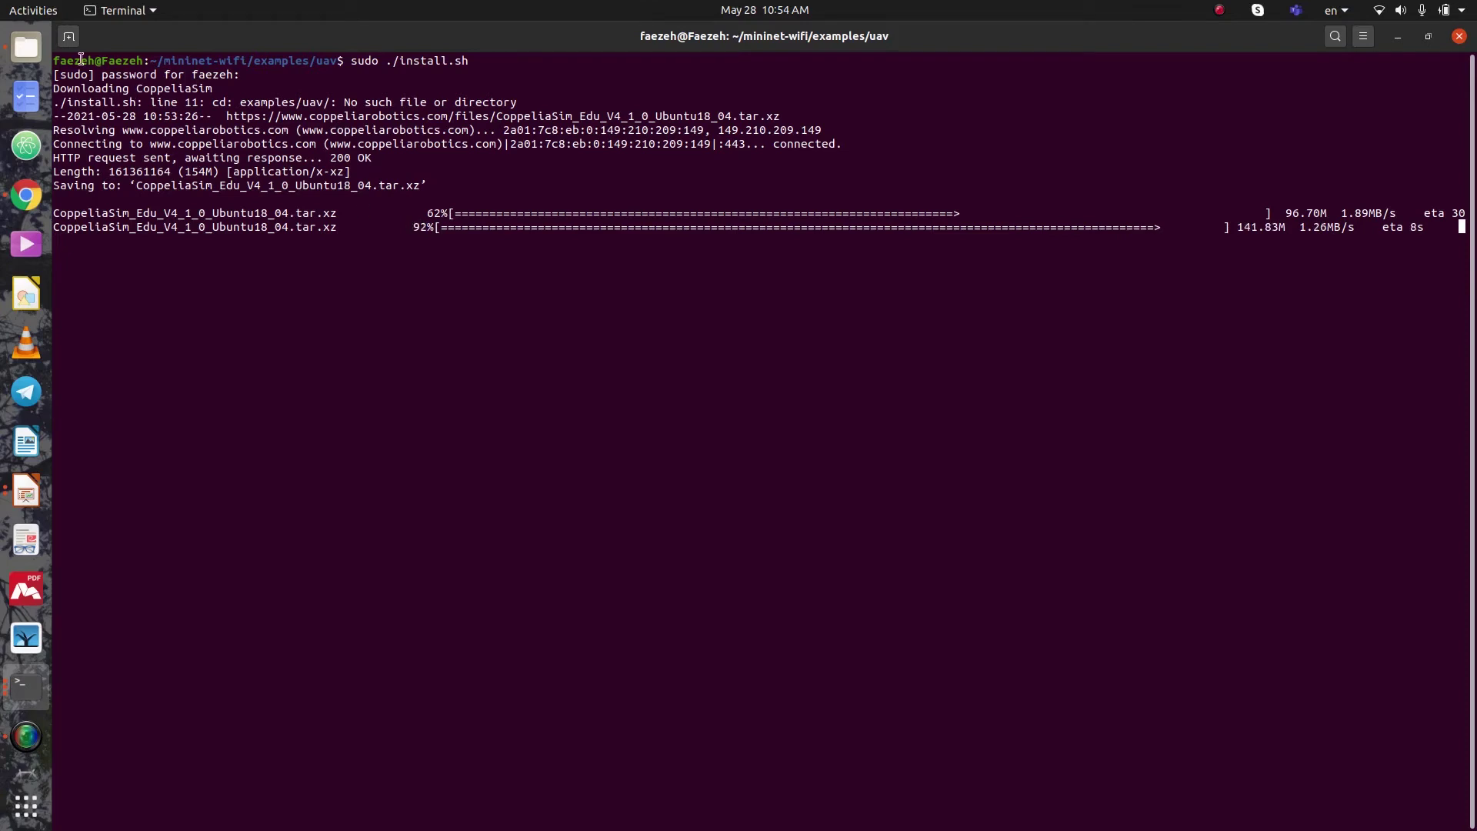
click(26, 47)
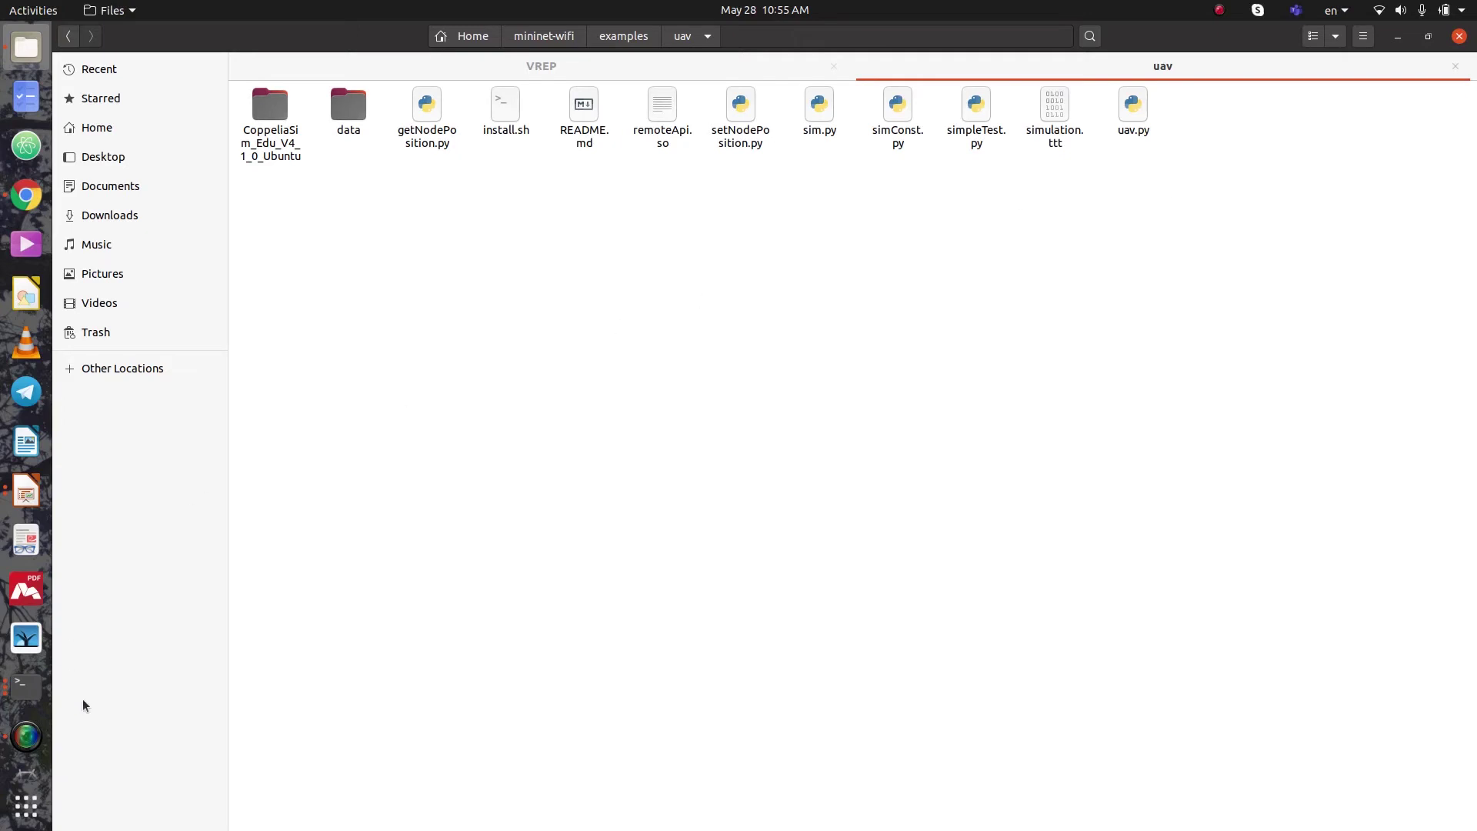
Run sudo python uav.py in the terminal and restore the terminal to a smaller window.
click(26, 684)
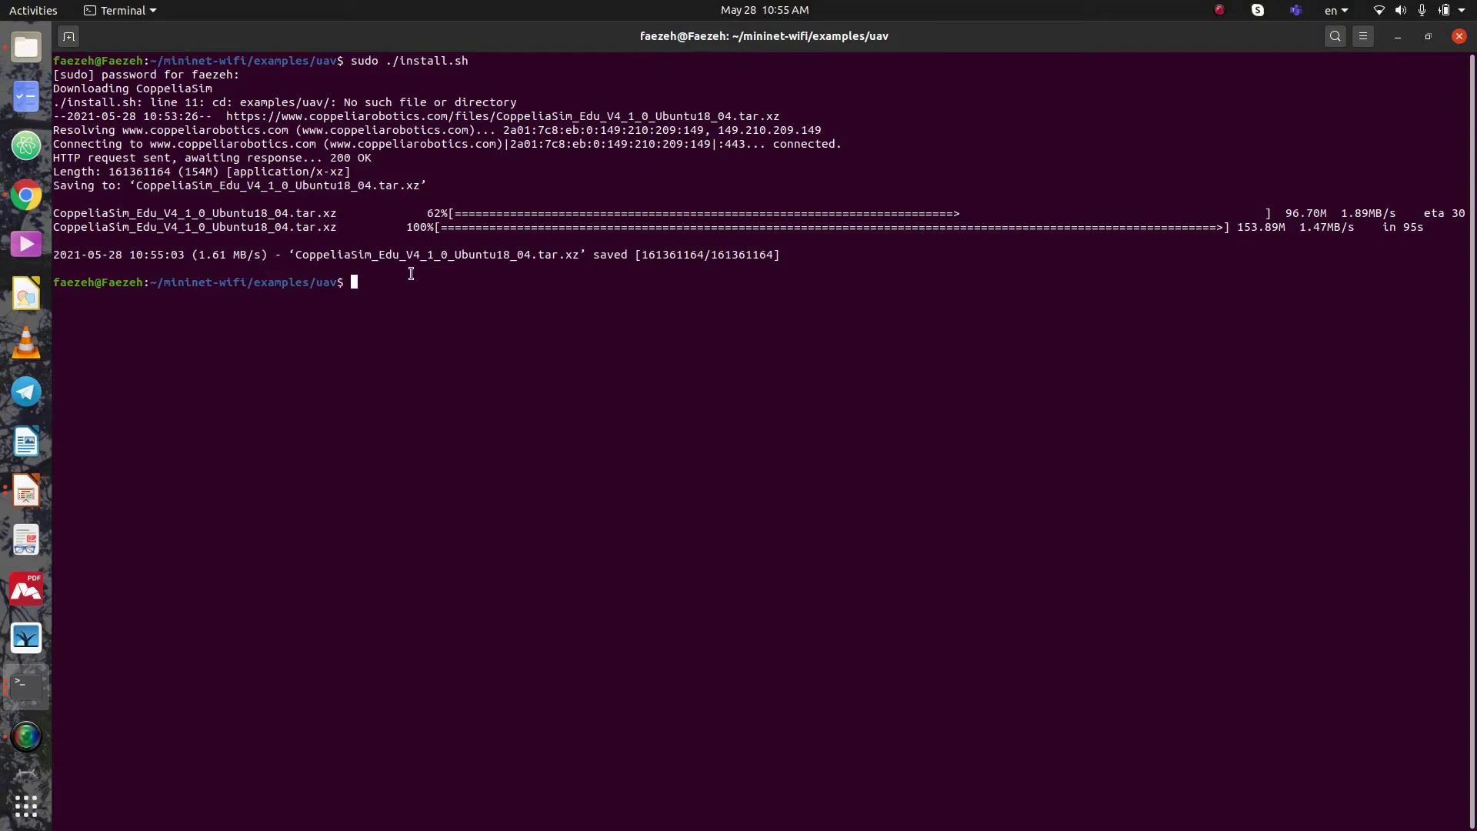
text(sudo python uav.py)
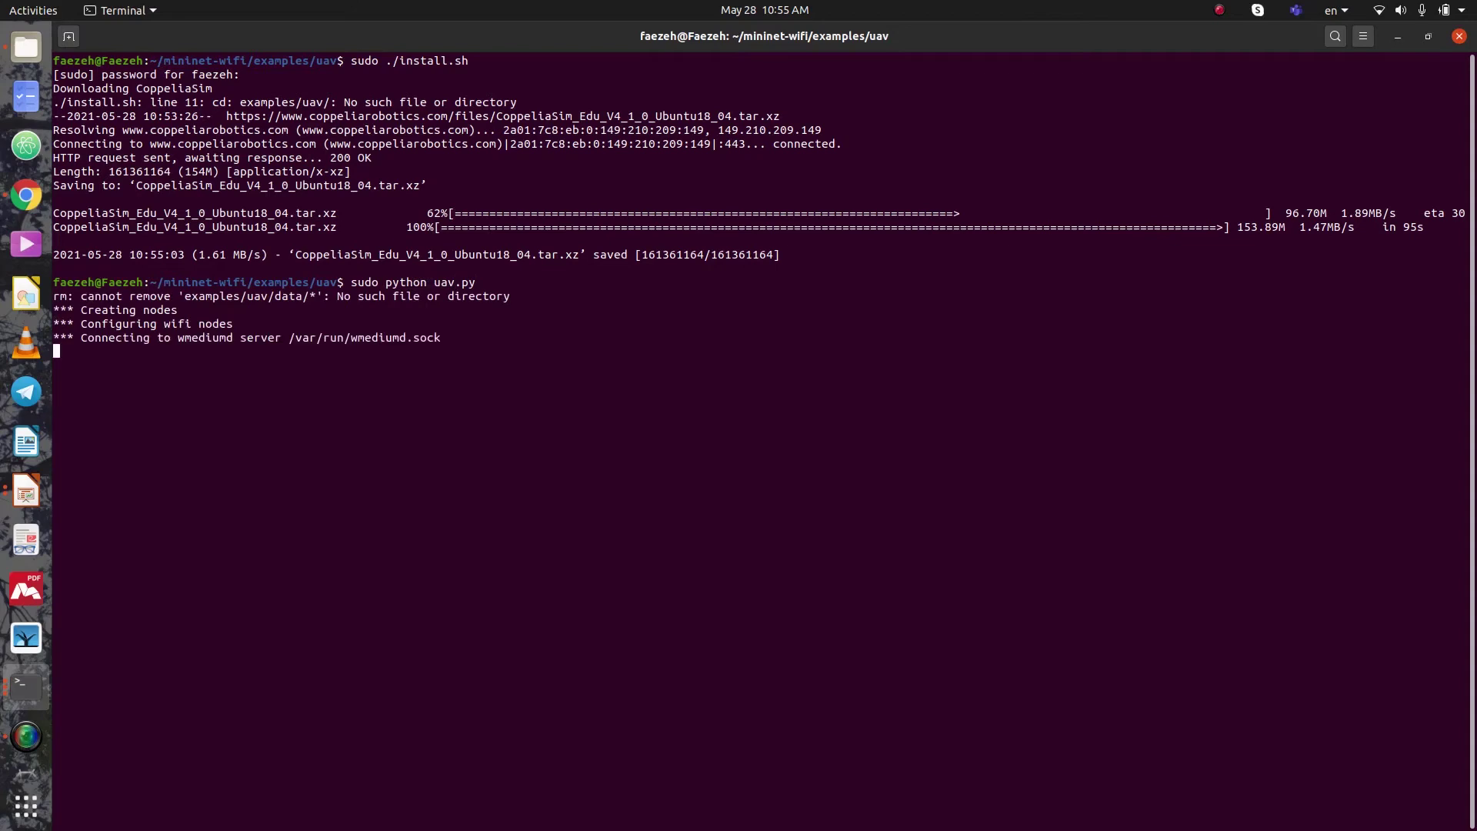
click(1427, 37)
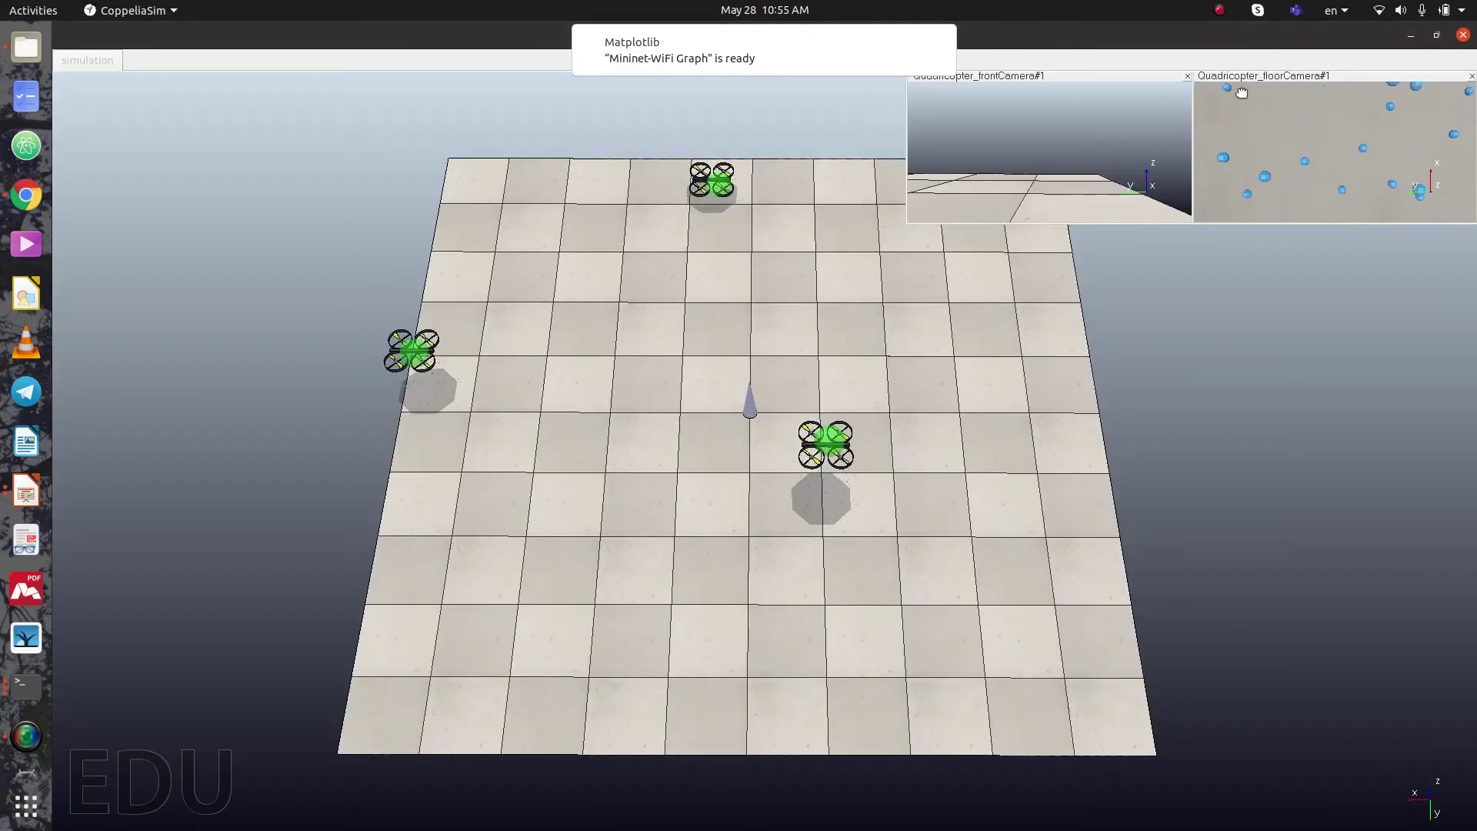
Dock CoppeliaSim top-left beside the graph and dismiss the video compression warning.
click(1436, 35)
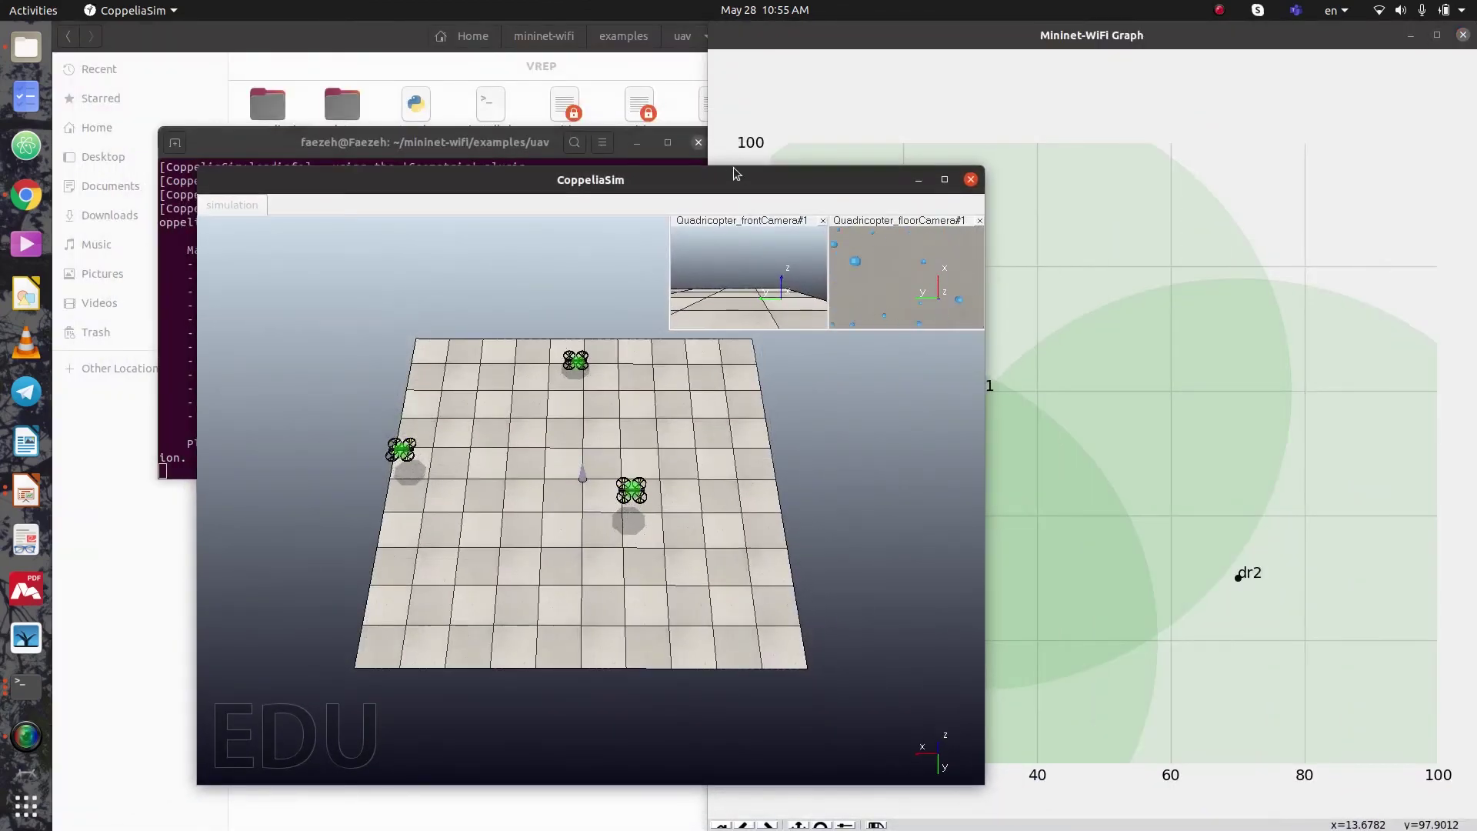
drag(728, 172, 528, 34)
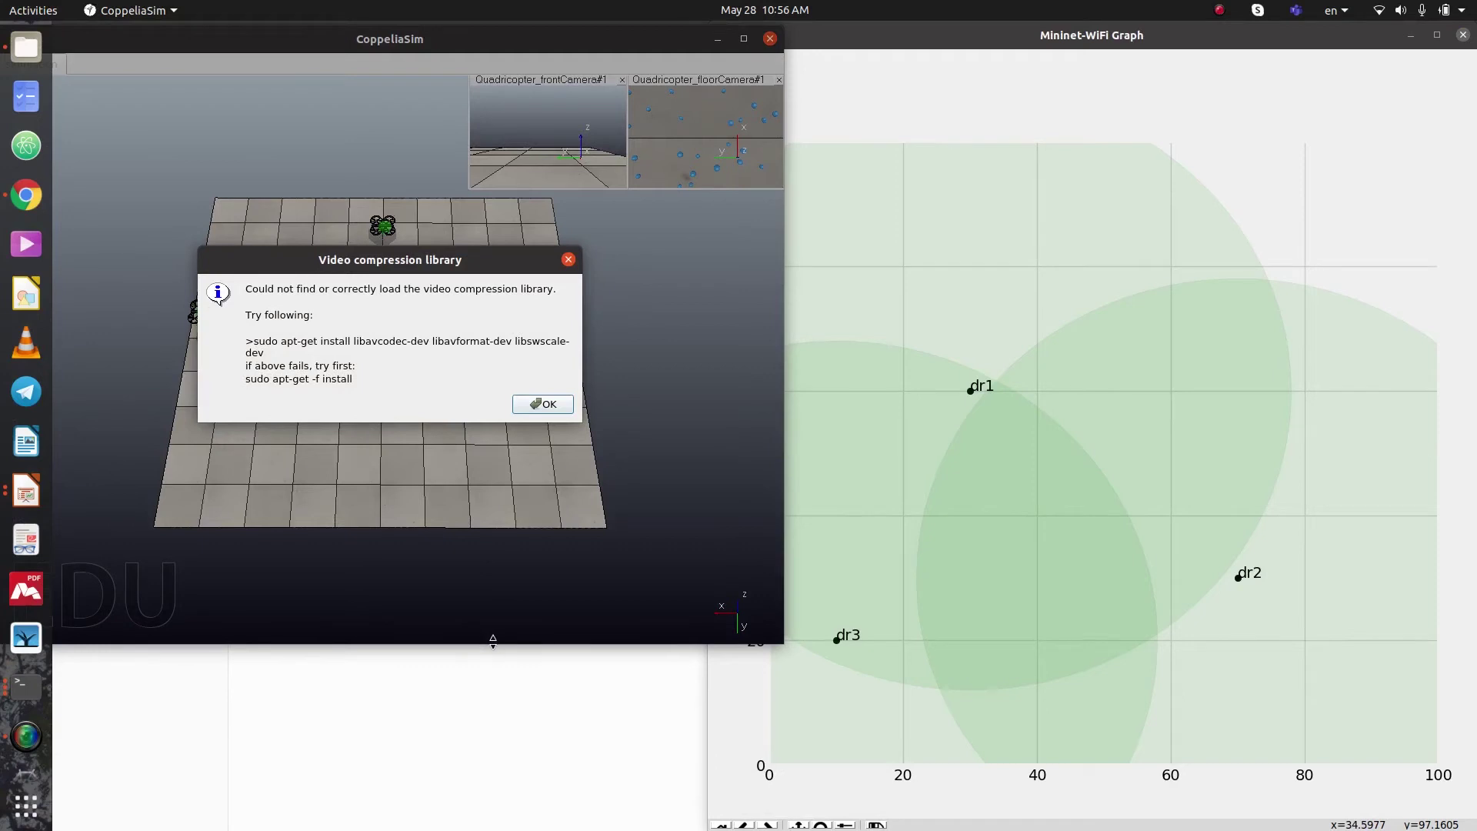
drag(492, 640, 500, 764)
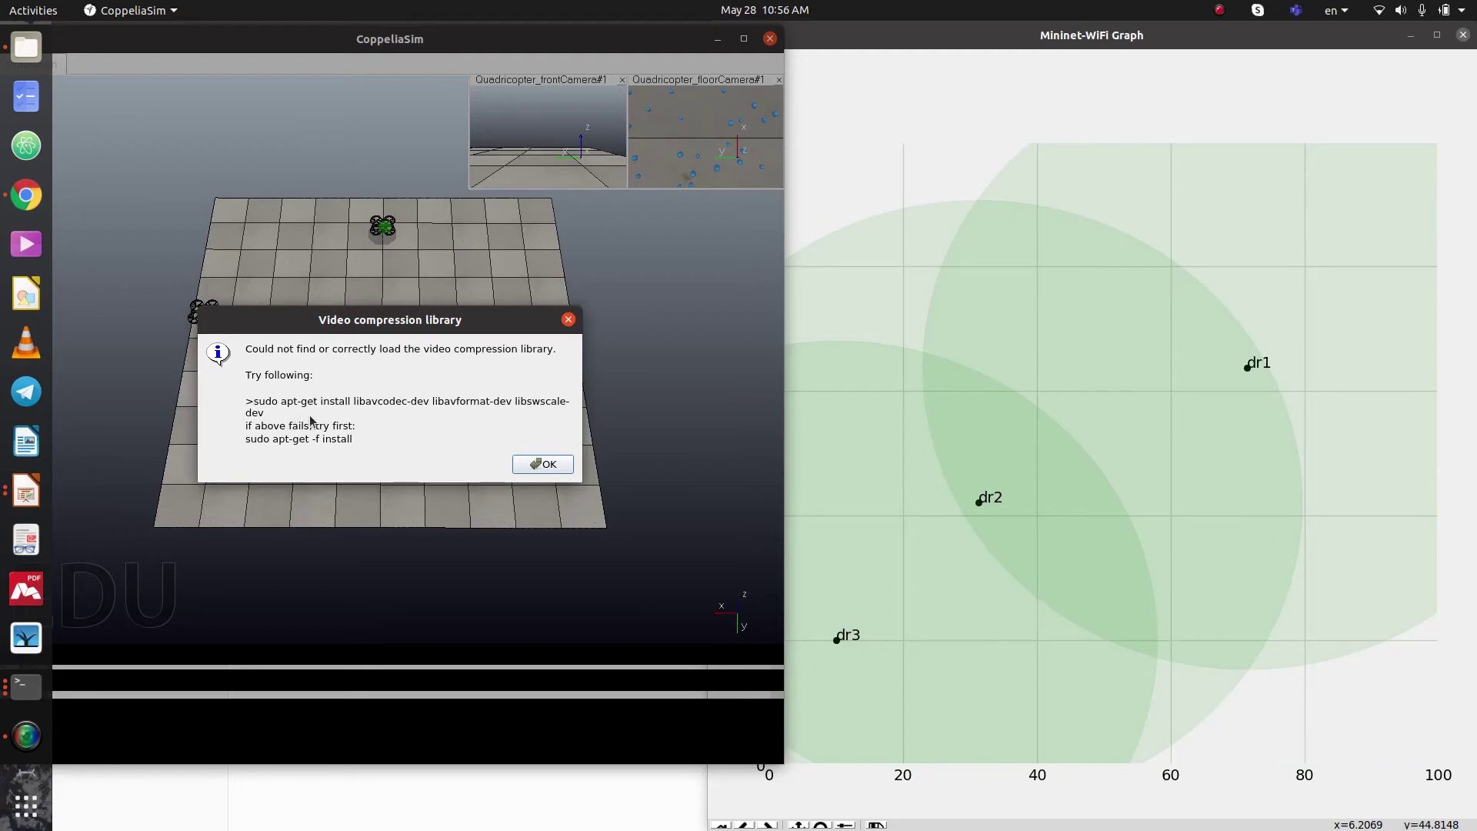
click(543, 464)
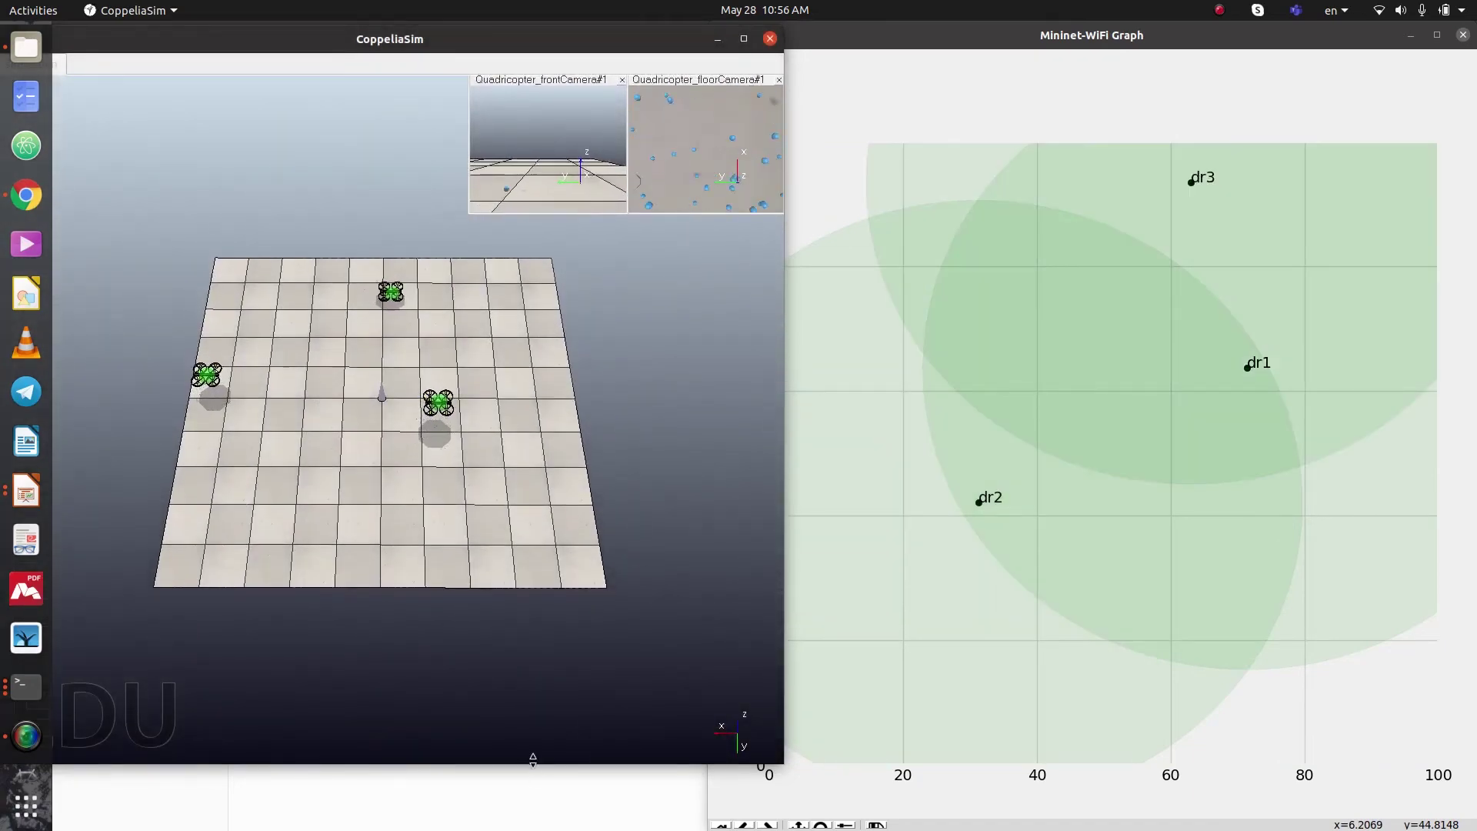
drag(543, 761, 543, 823)
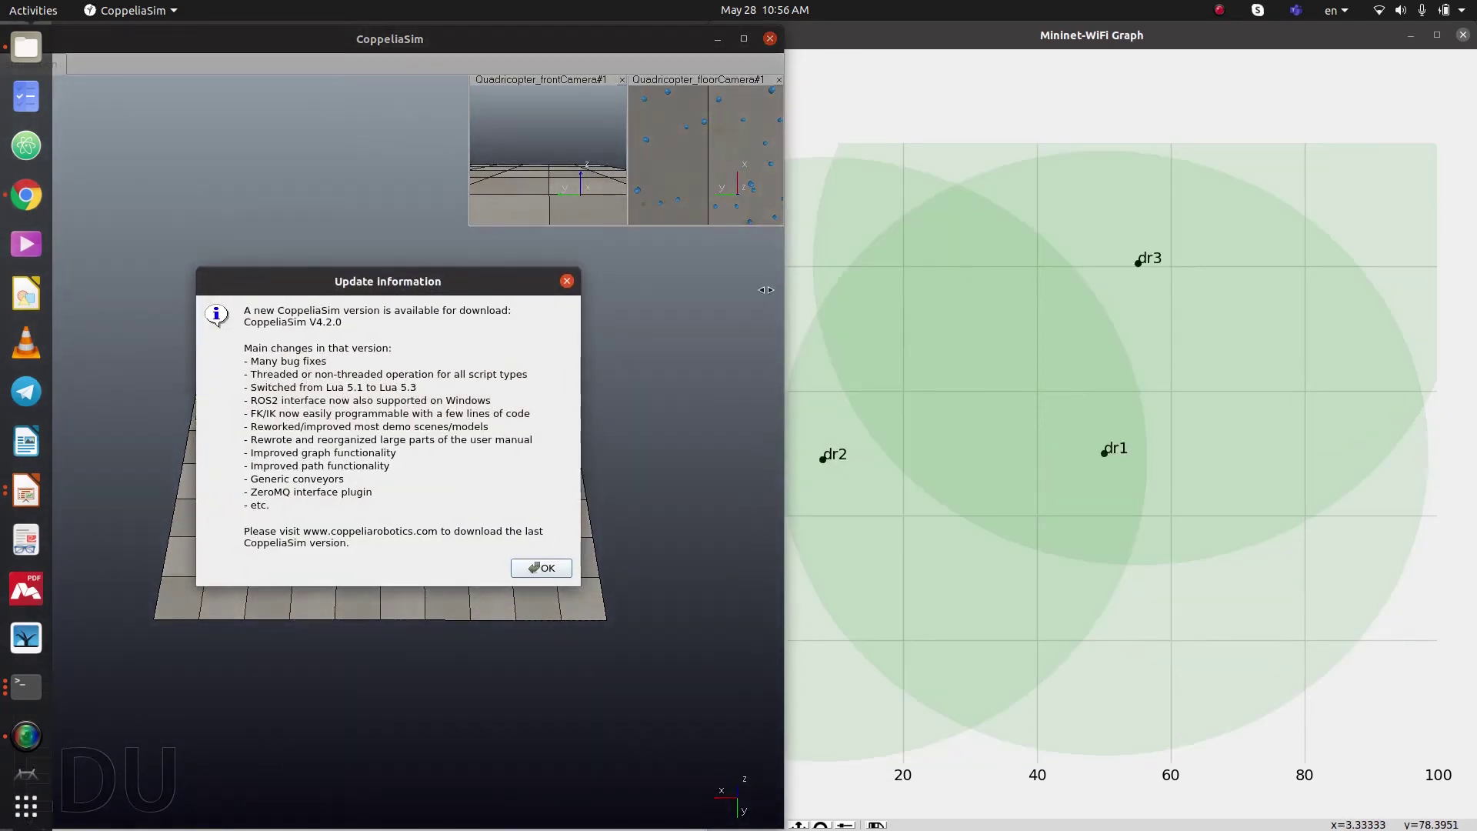
drag(766, 289, 727, 291)
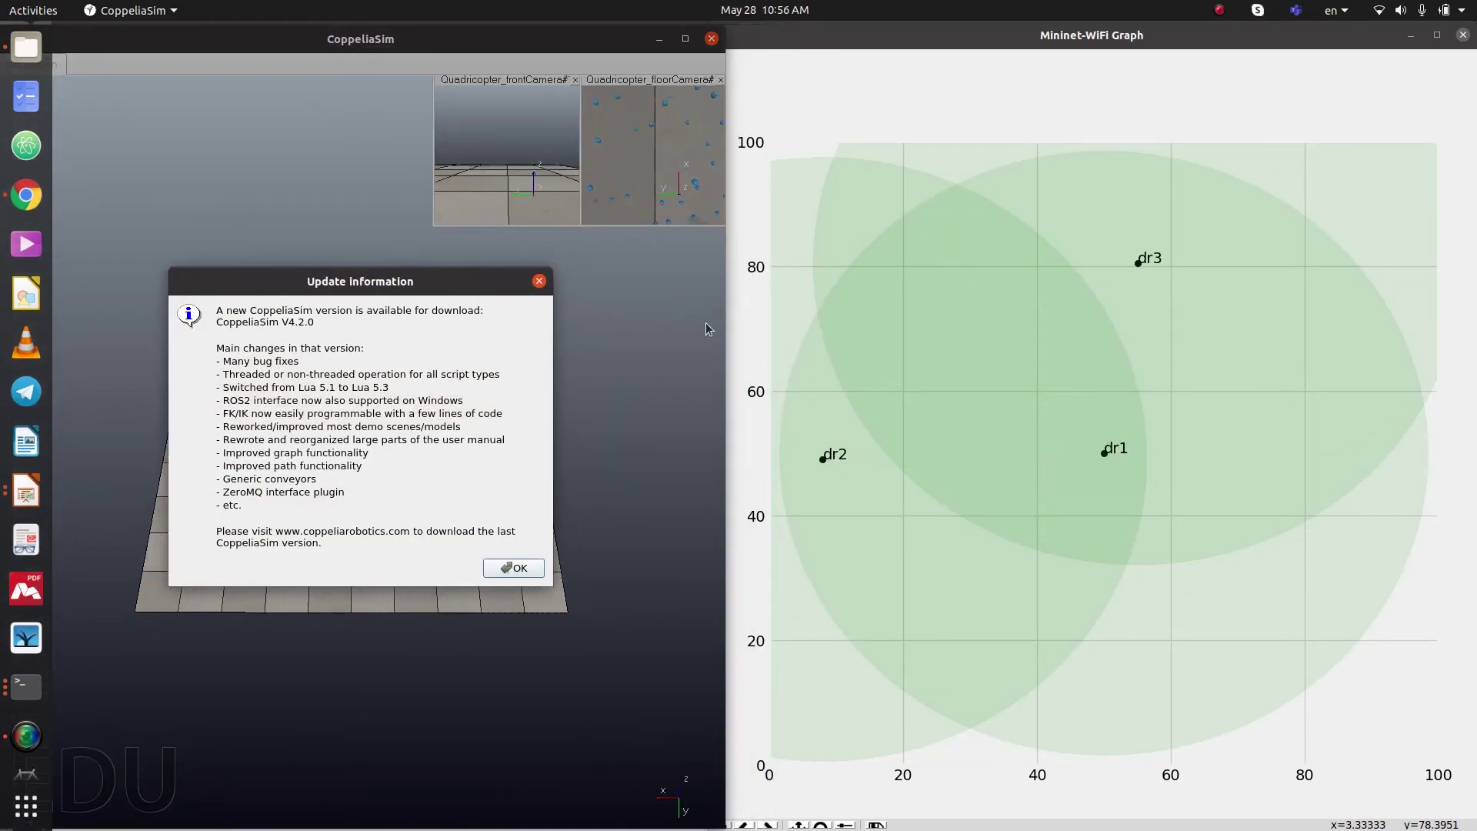
Dismiss the 4.2.0 update notice, readjust CoppeliaSim's width, and return to the uav folder.
click(506, 567)
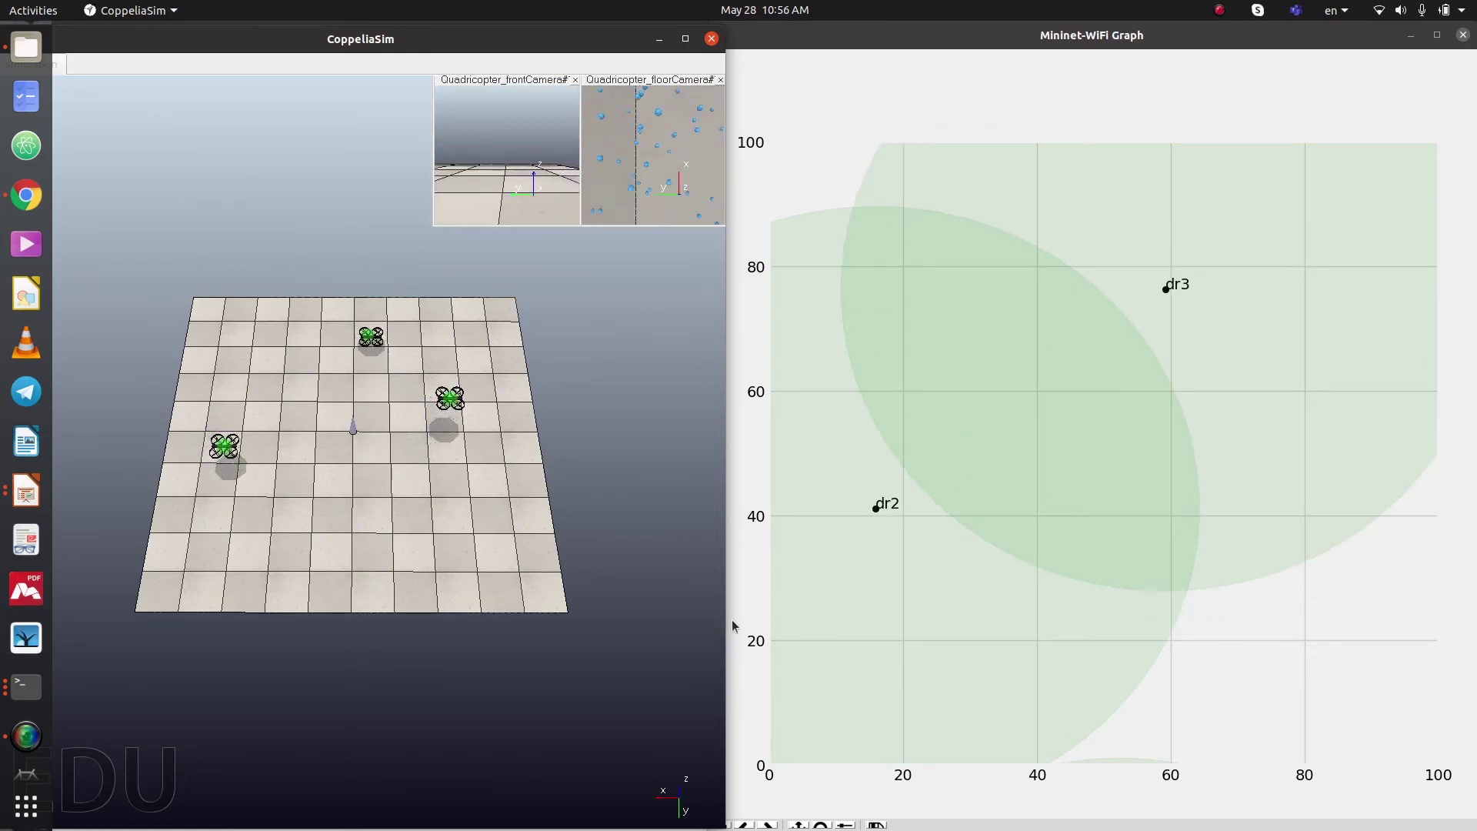
drag(725, 620, 656, 584)
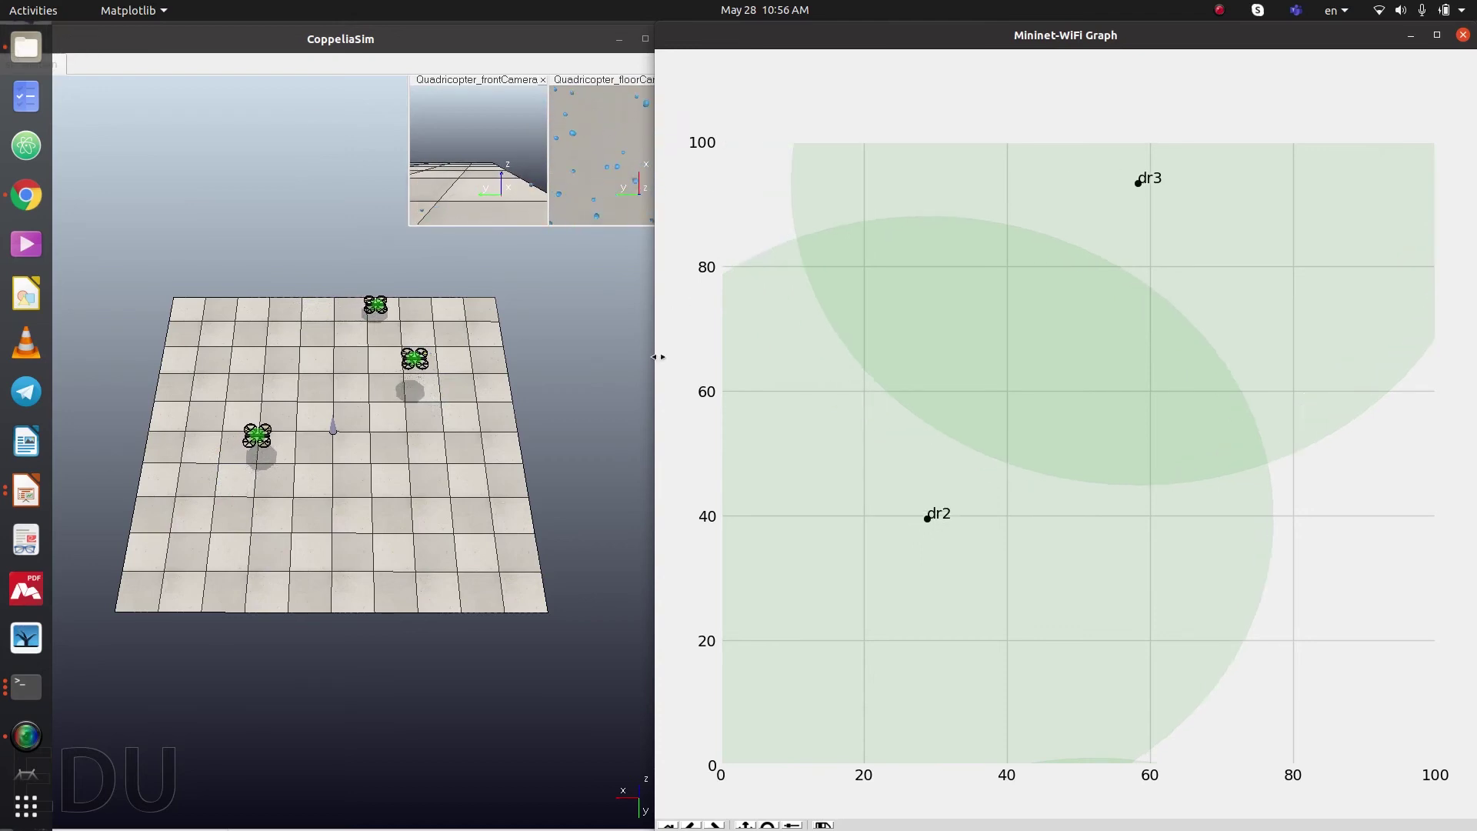
drag(653, 344, 692, 373)
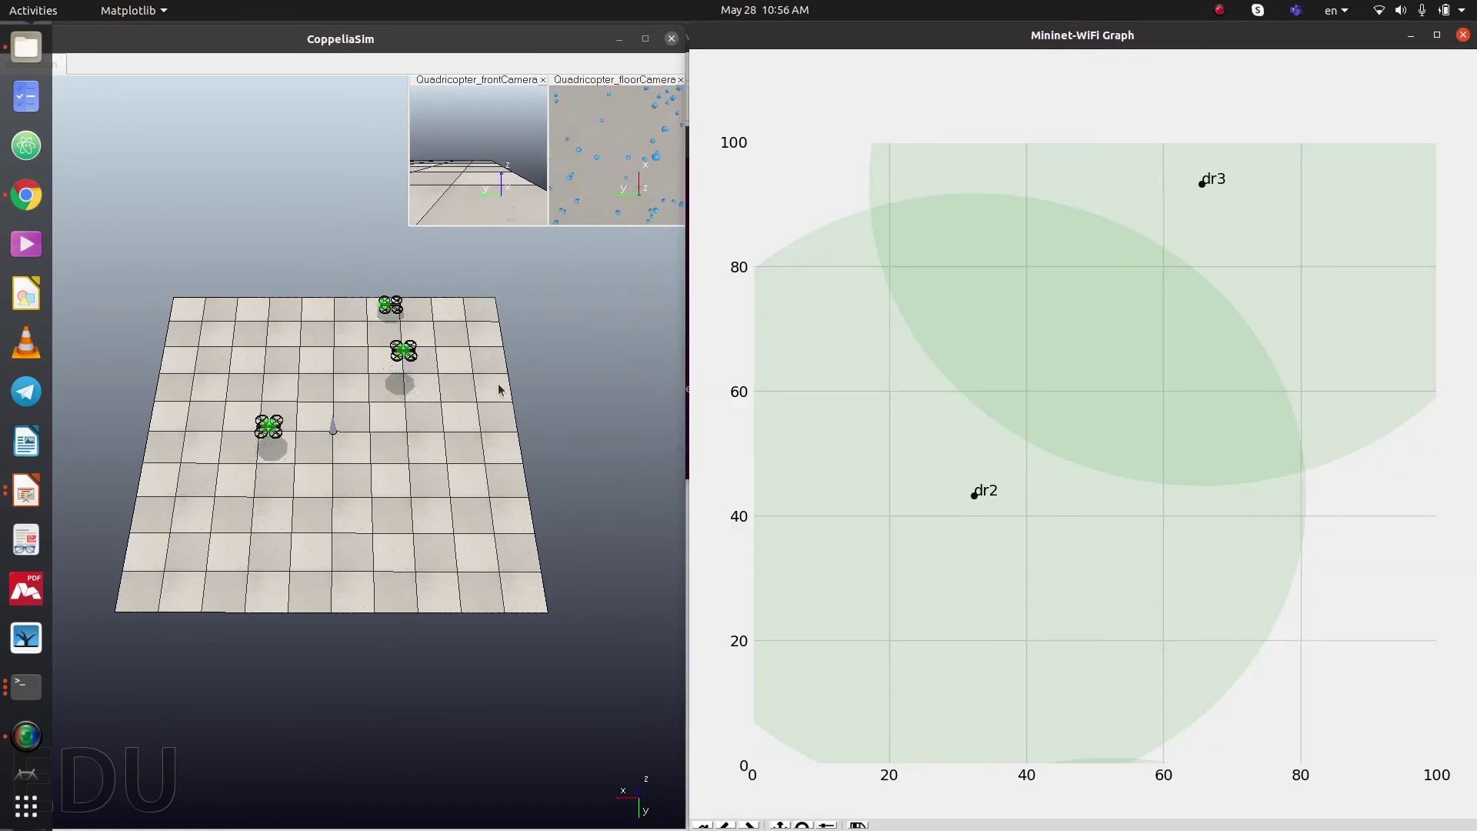
click(28, 48)
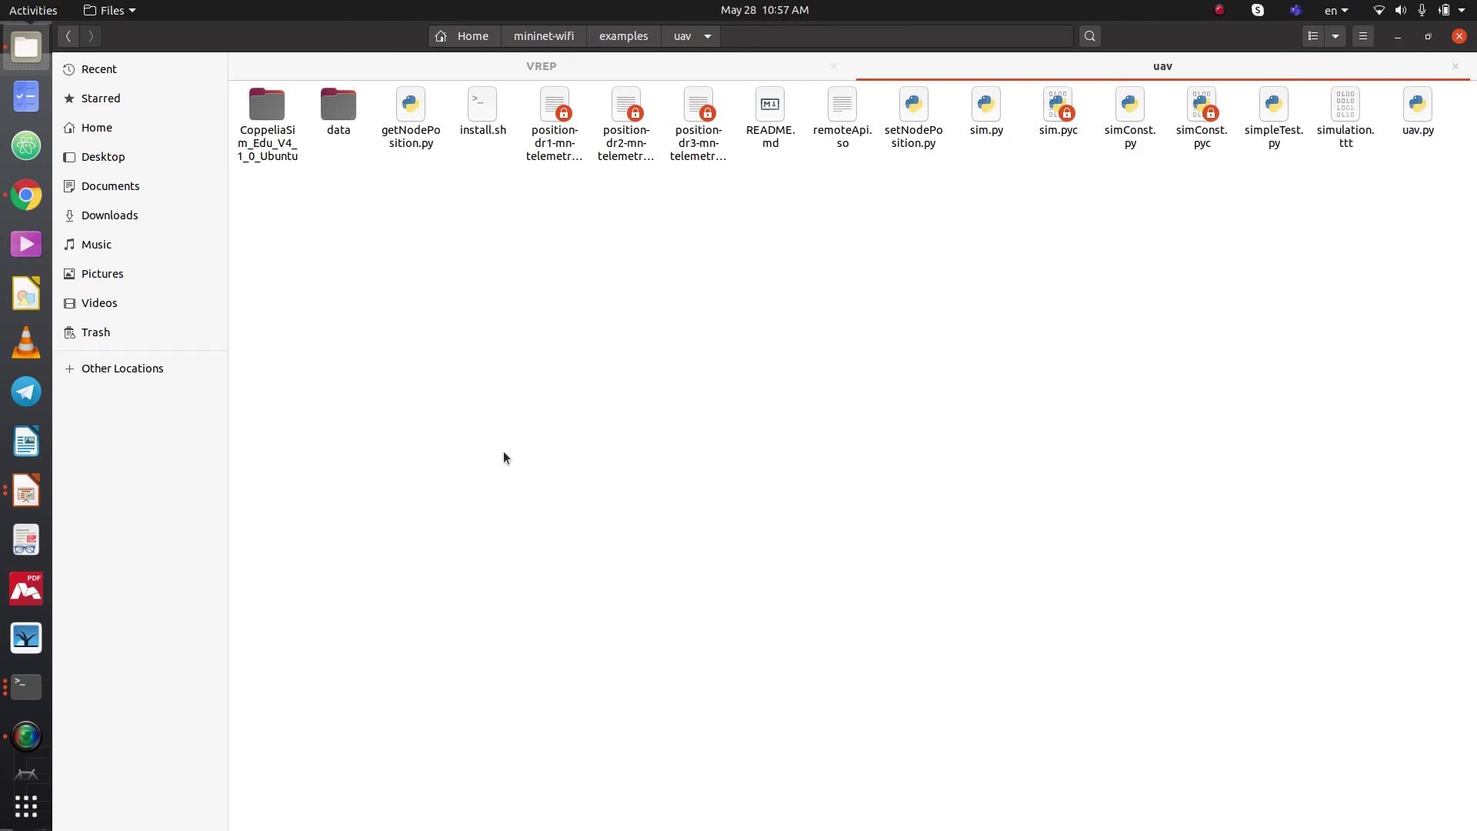
Check the mininet-wifi CLI terminal, then show the 'Run a UAV scenario' Impress slides.
click(26, 686)
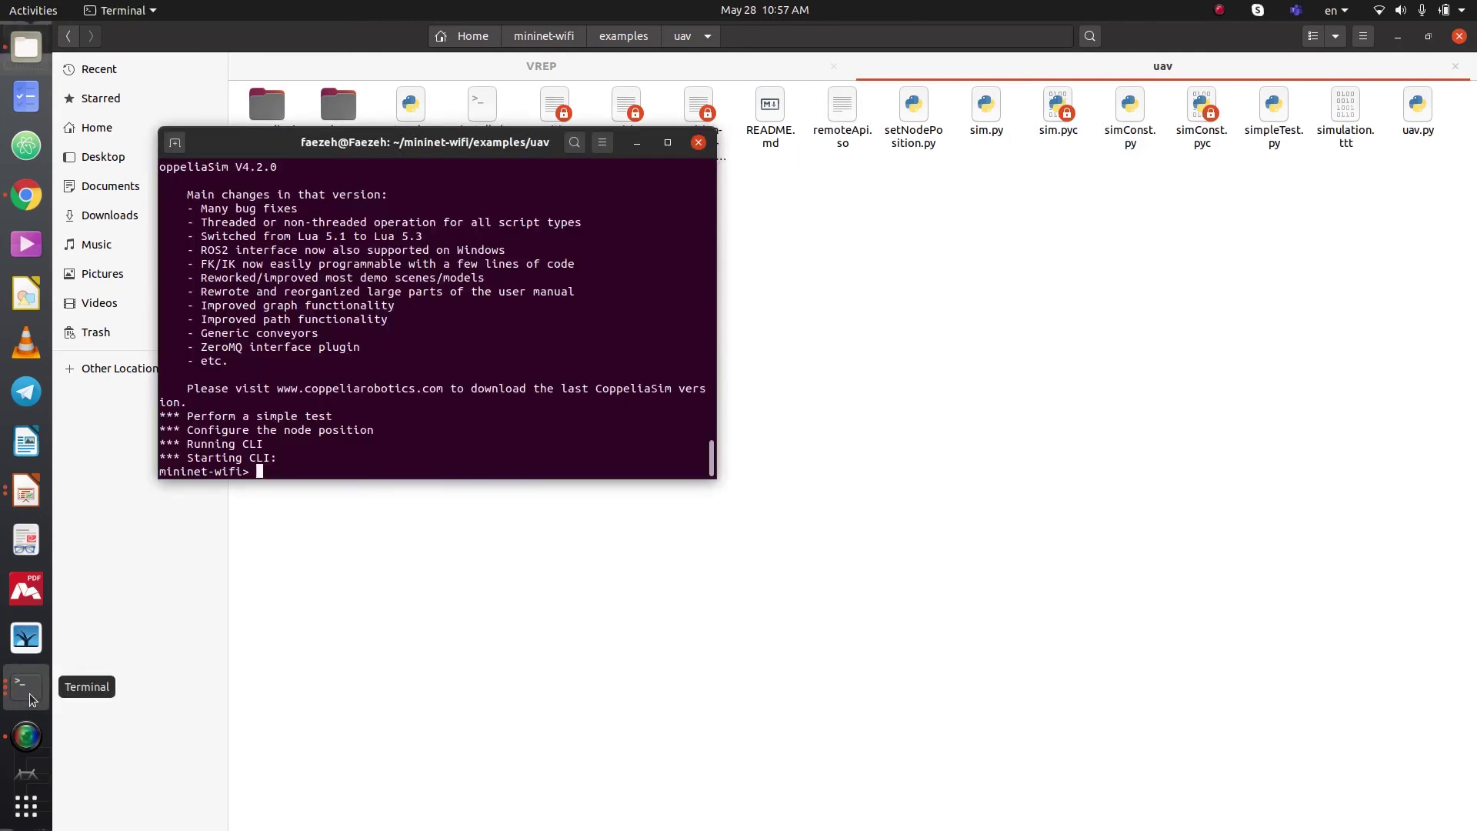
click(356, 677)
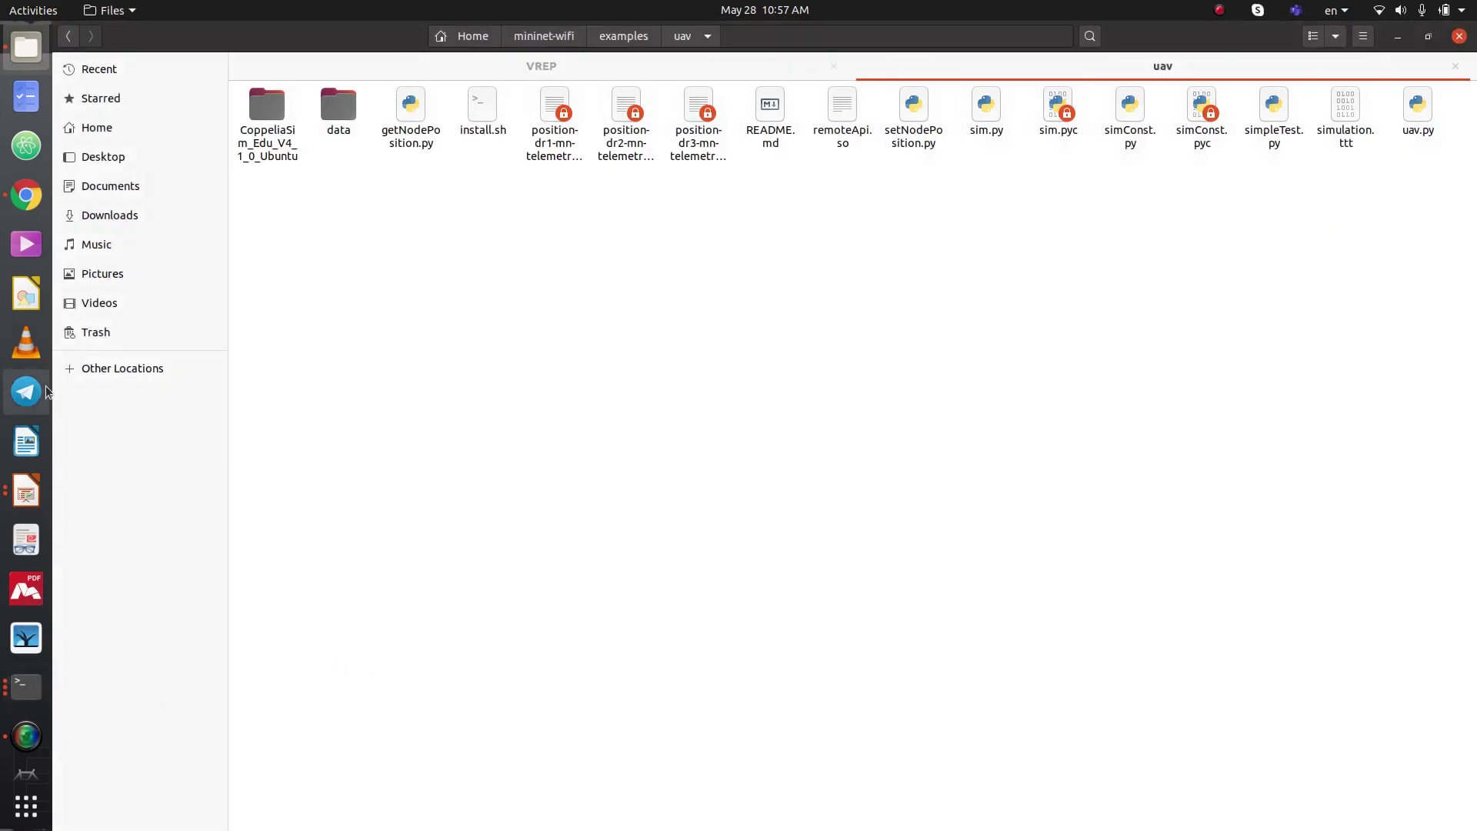
click(27, 492)
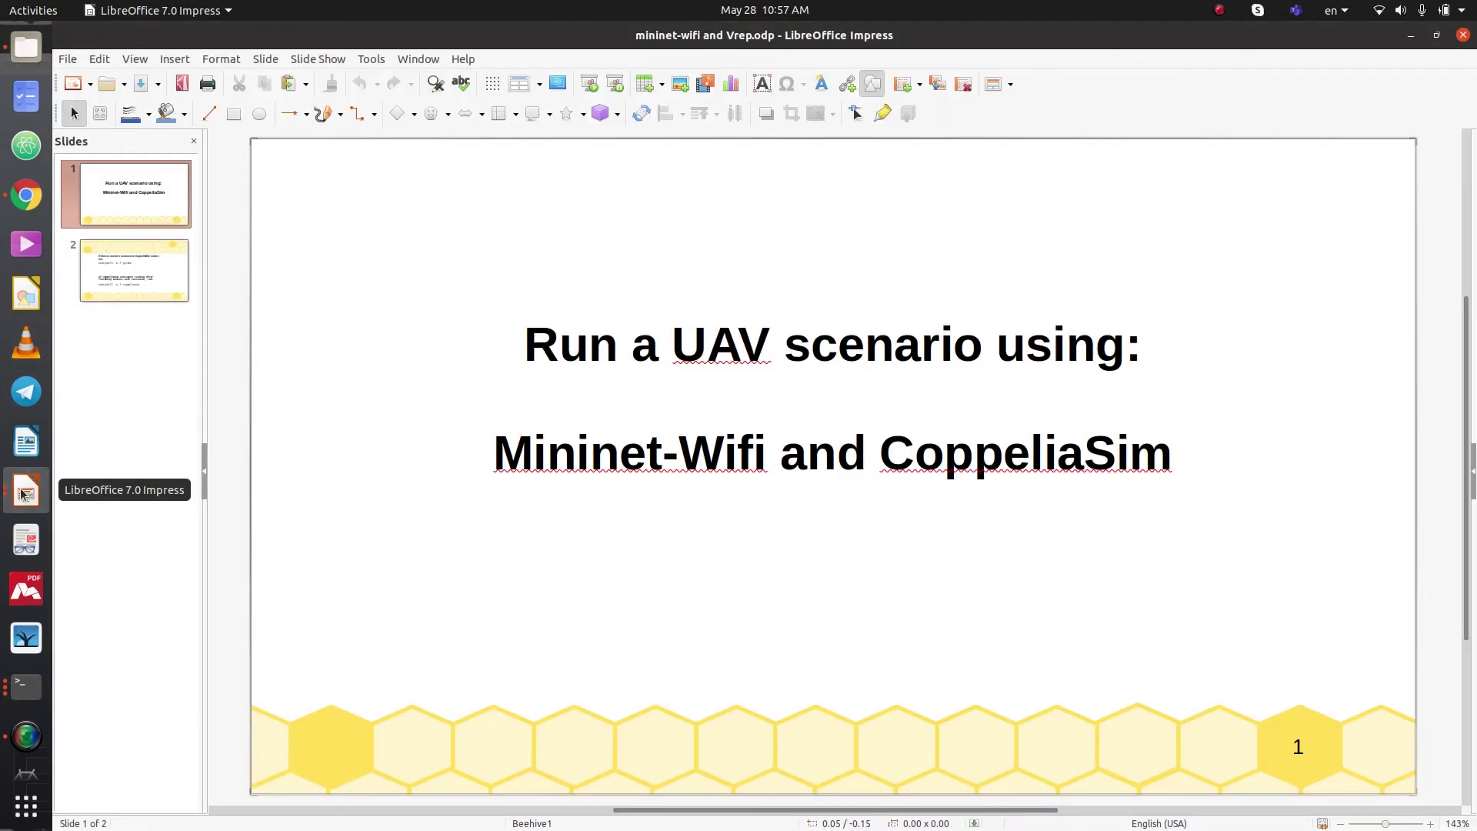
Show slide 2 with the 'sudo pkill -9 -f python' and 'sudo pkill -9 -f coppeliaSim' cleanup commands.
click(95, 270)
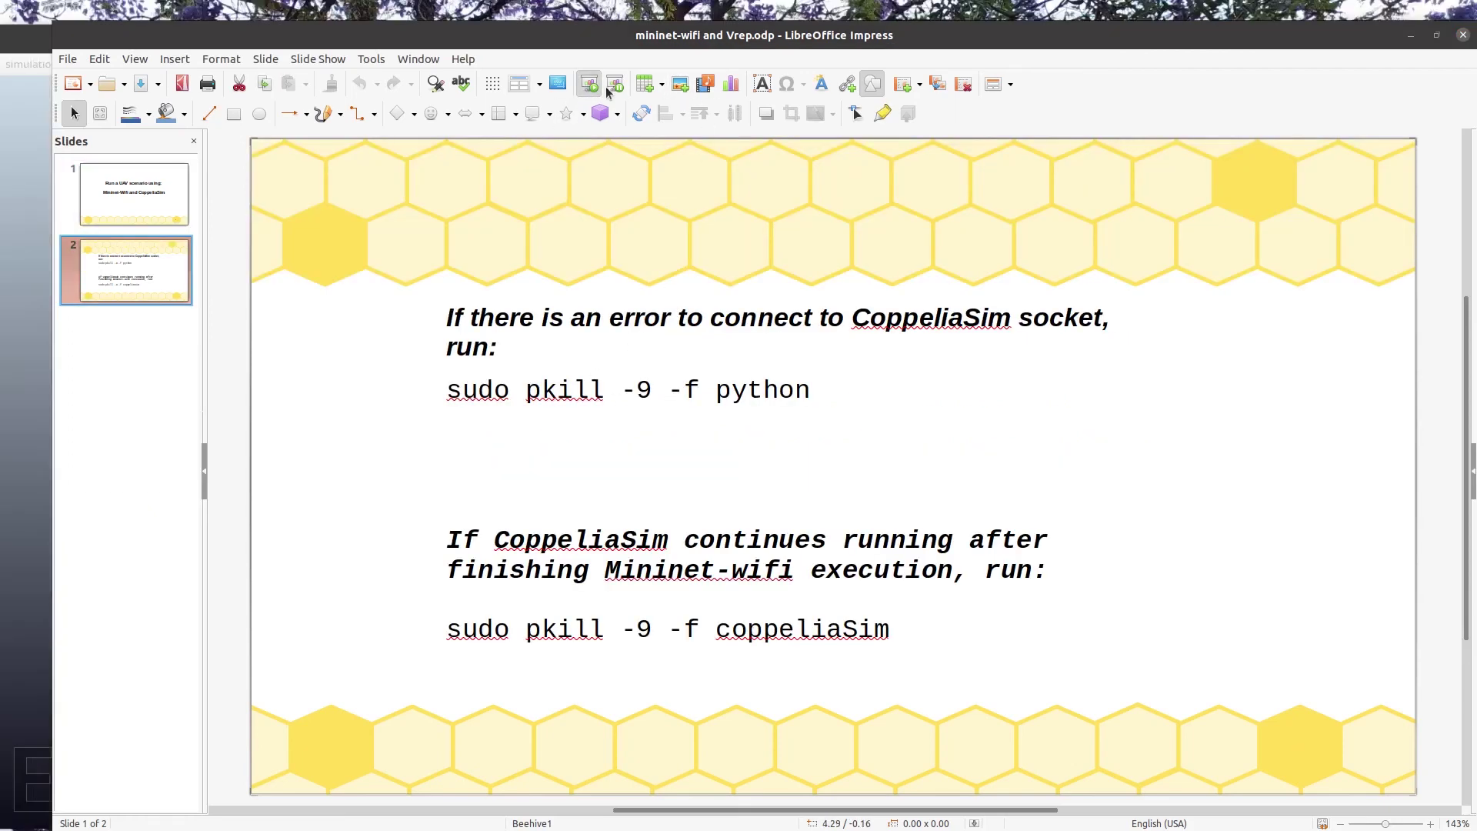